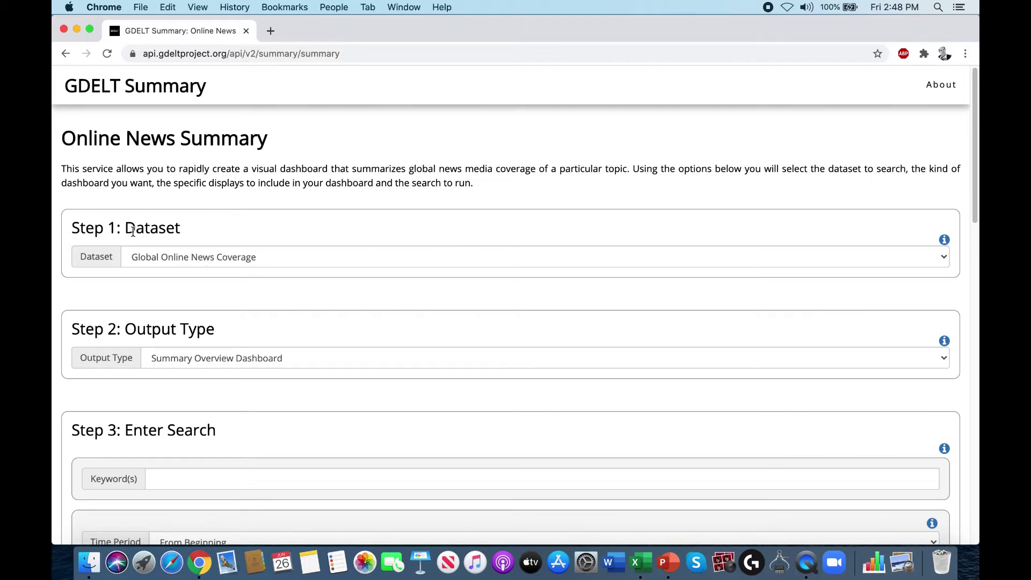
Step: Select Television News (Internet Archive) as the dataset in Step 1
click(169, 257)
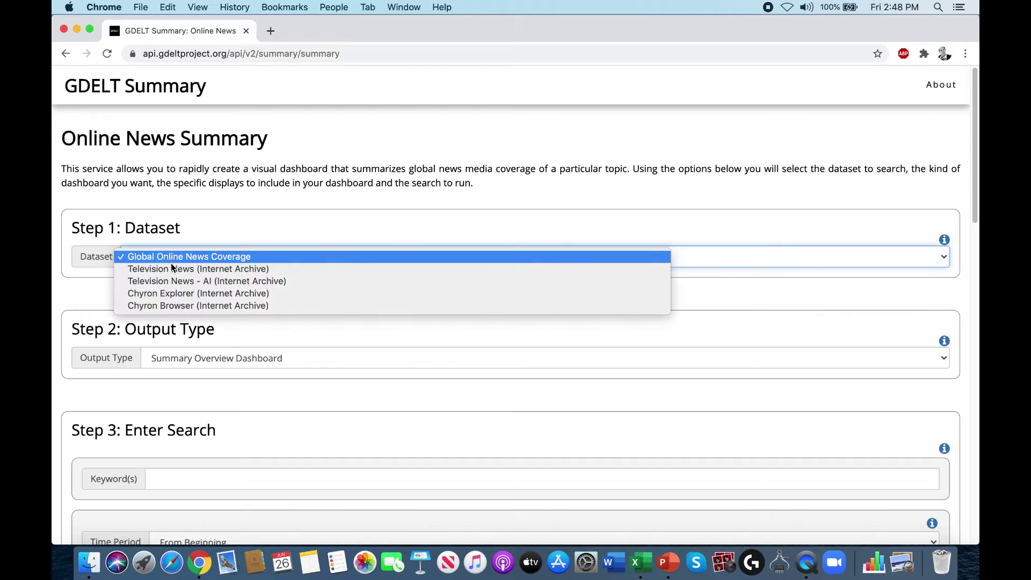
click(229, 270)
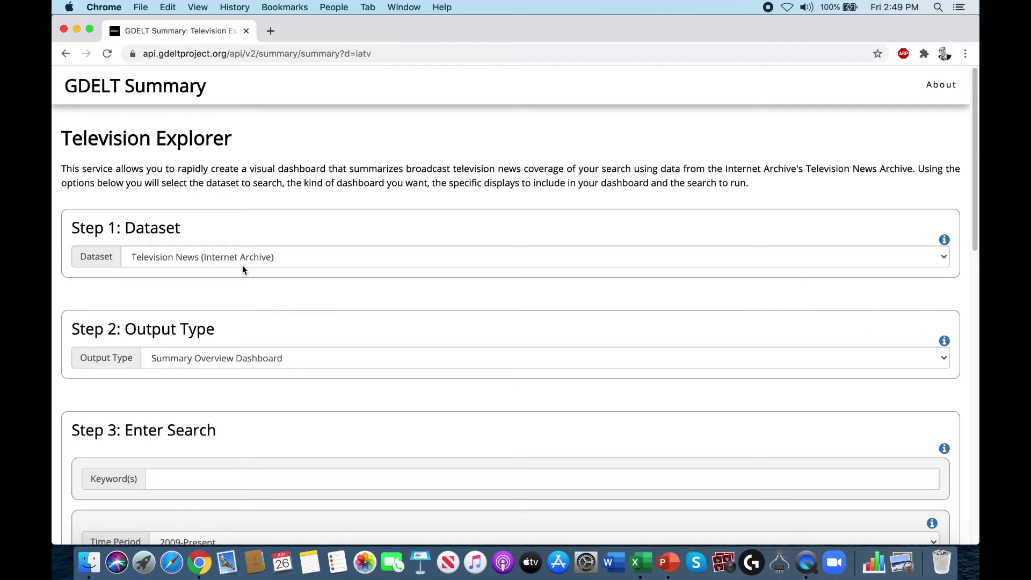
Step: Enter covid in the Keyword(s) field of Step 3
scroll(242, 265, down, 5)
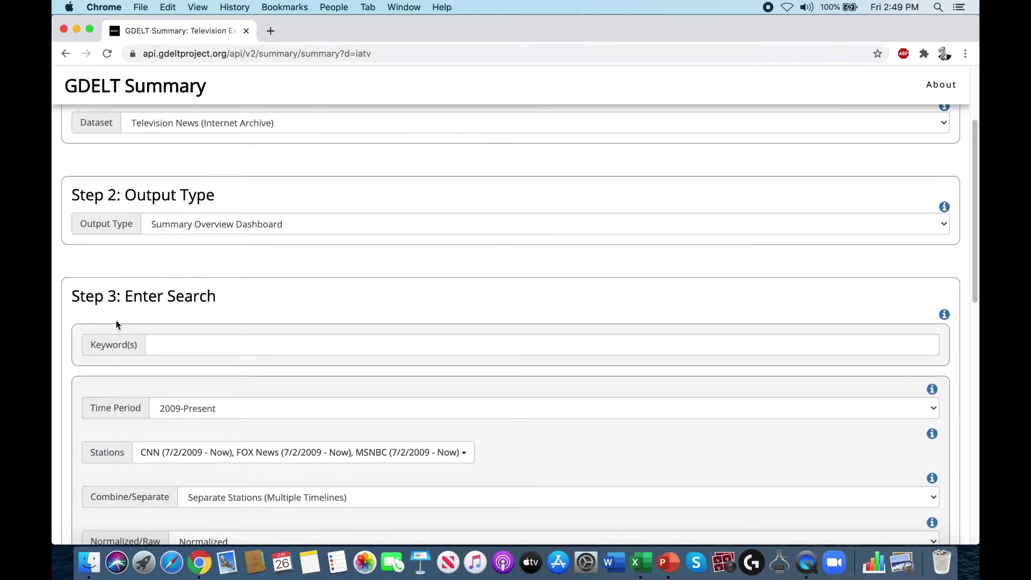
click(196, 344)
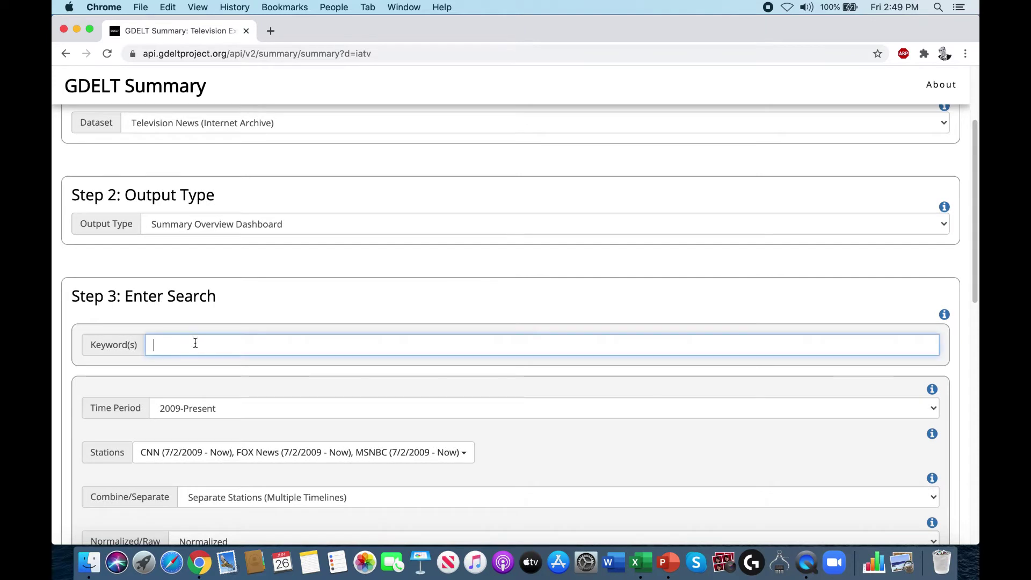
text(covid)
scroll(308, 410, down, 10)
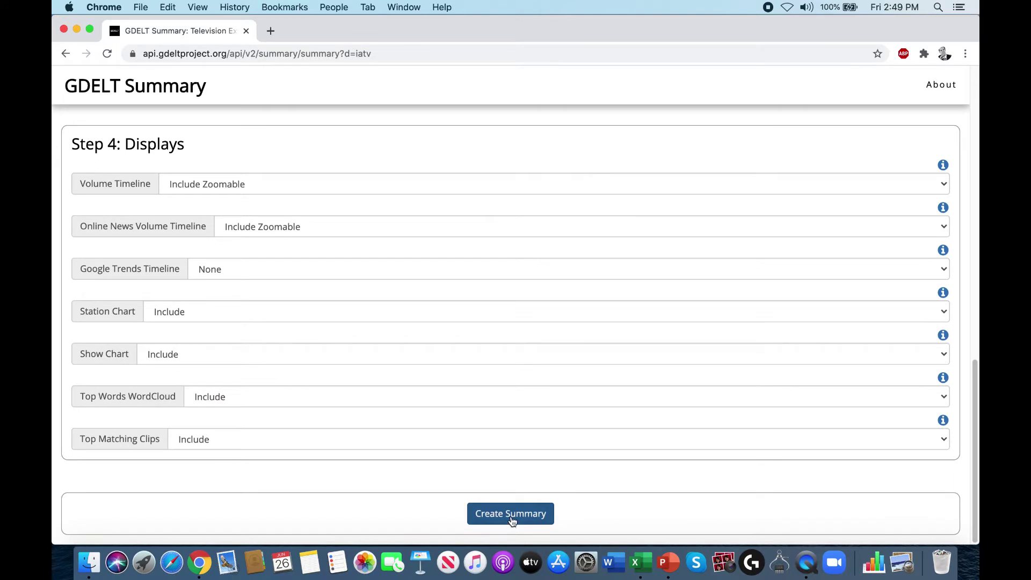
Step: Create the covid summary and scroll down to its Volume Timeline chart
click(511, 518)
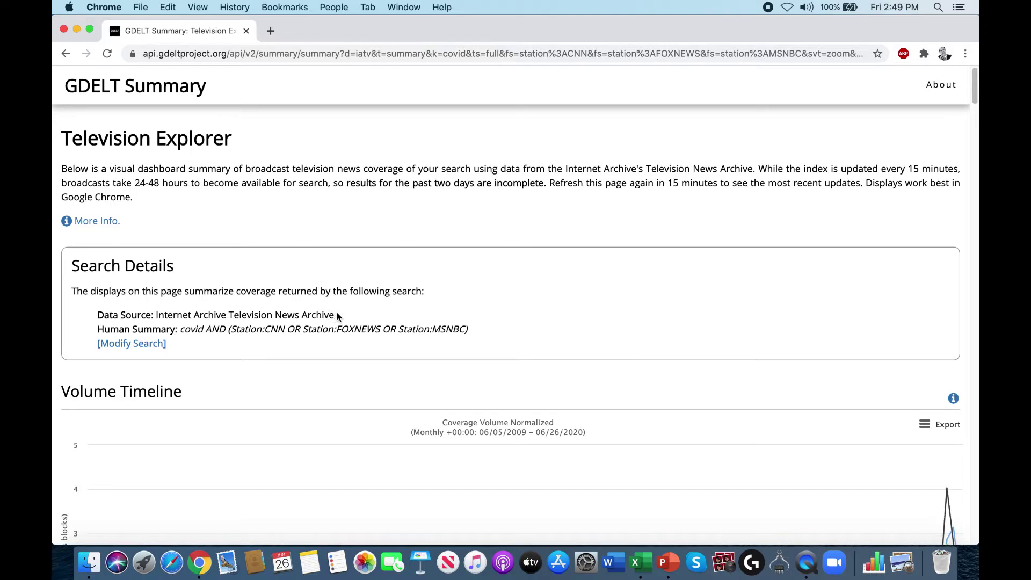
scroll(337, 313, down, 3)
scroll(337, 316, down, 2)
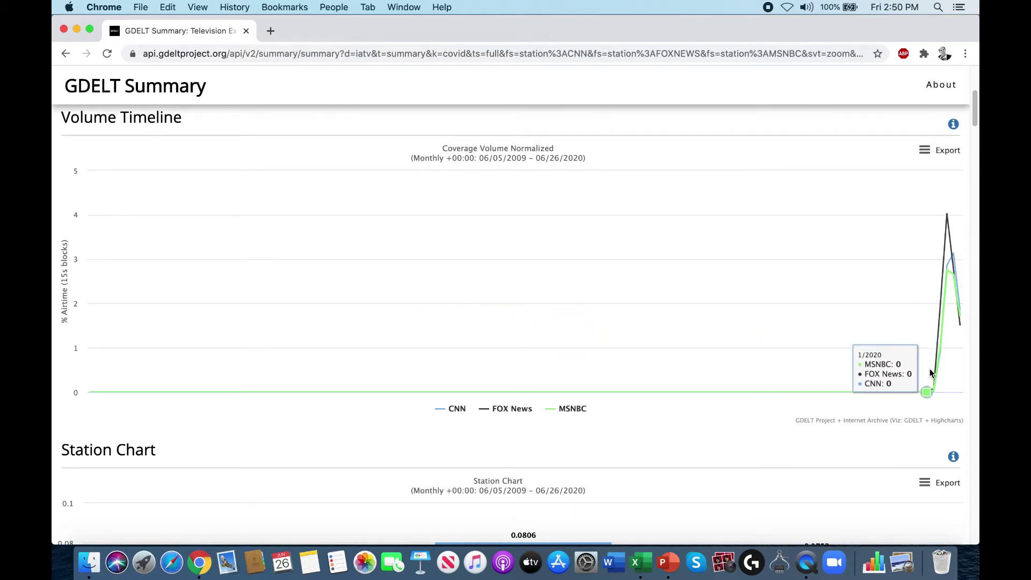
Step: Return to the covid search form and set Time Period to Custom Date Range
scroll(622, 333, up, 5)
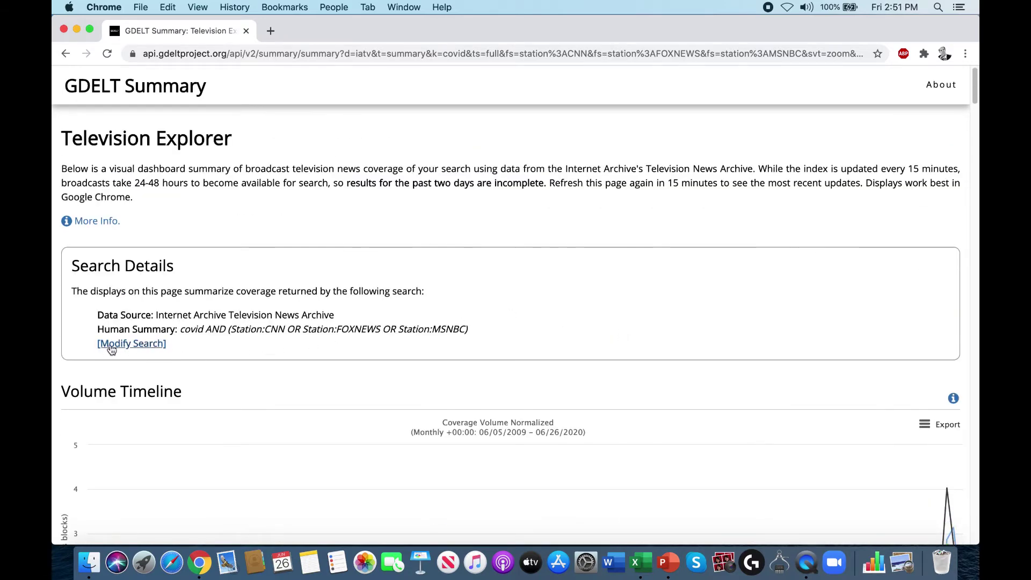
click(136, 346)
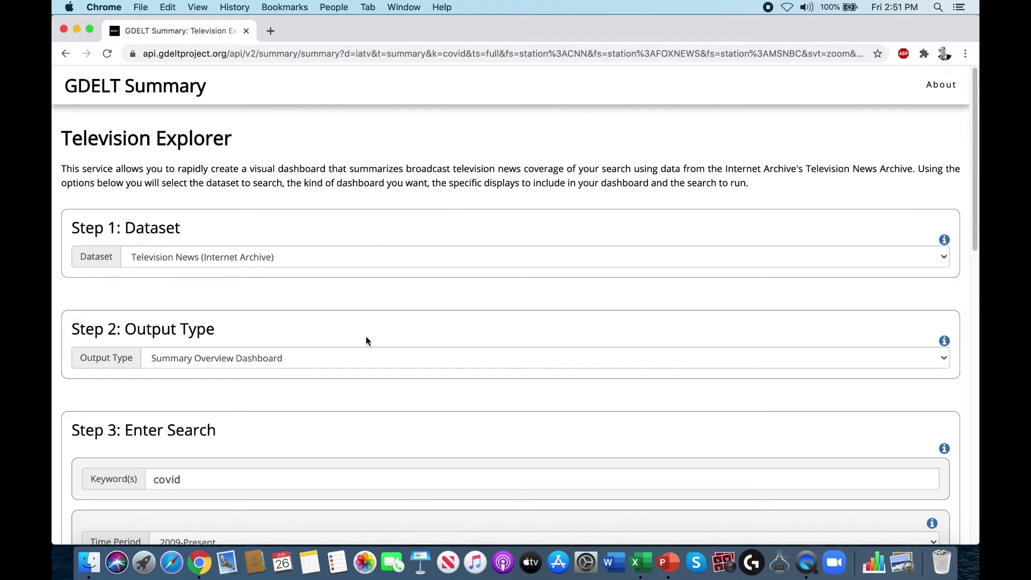
scroll(366, 338, down, 5)
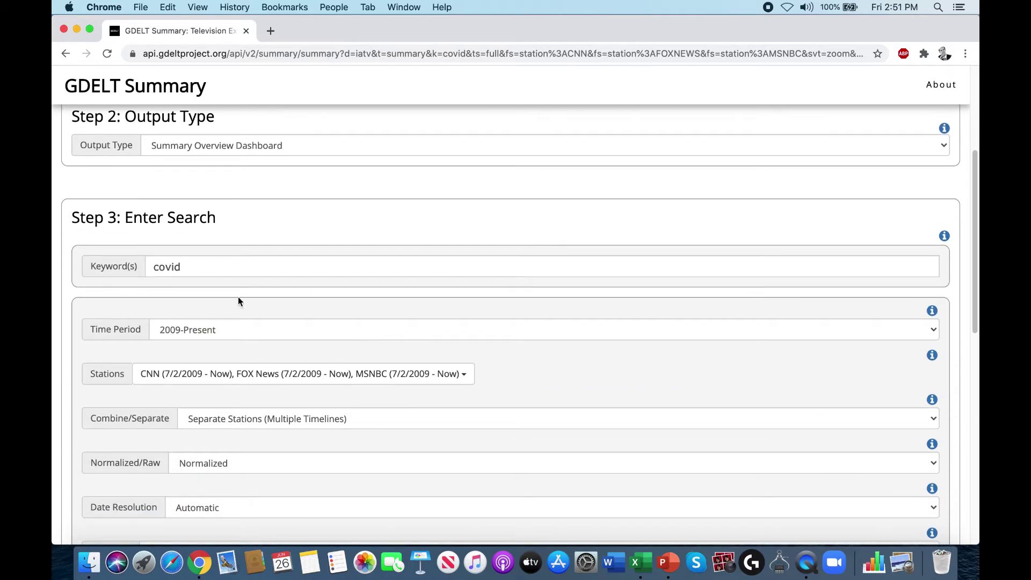
click(204, 330)
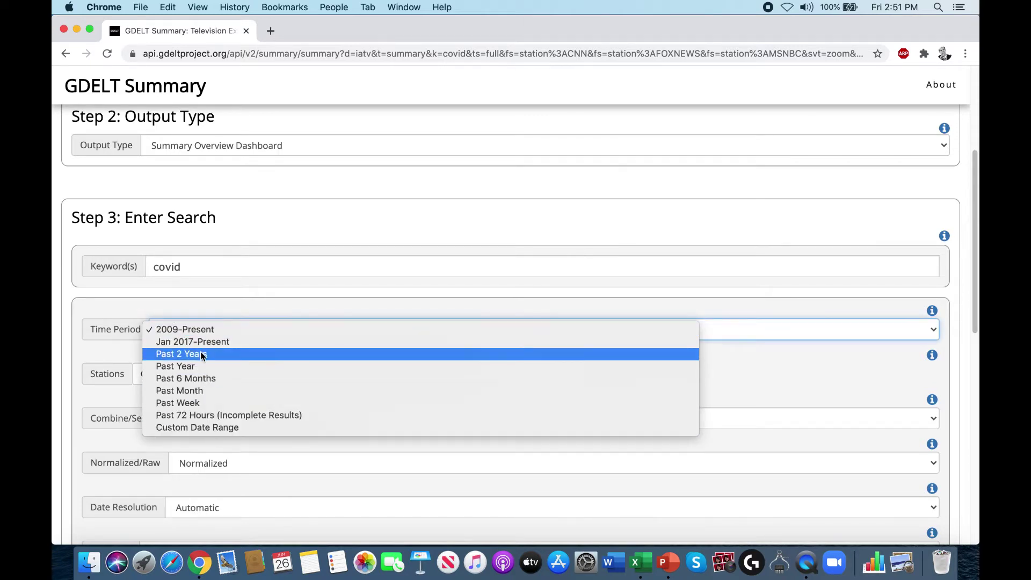
click(188, 427)
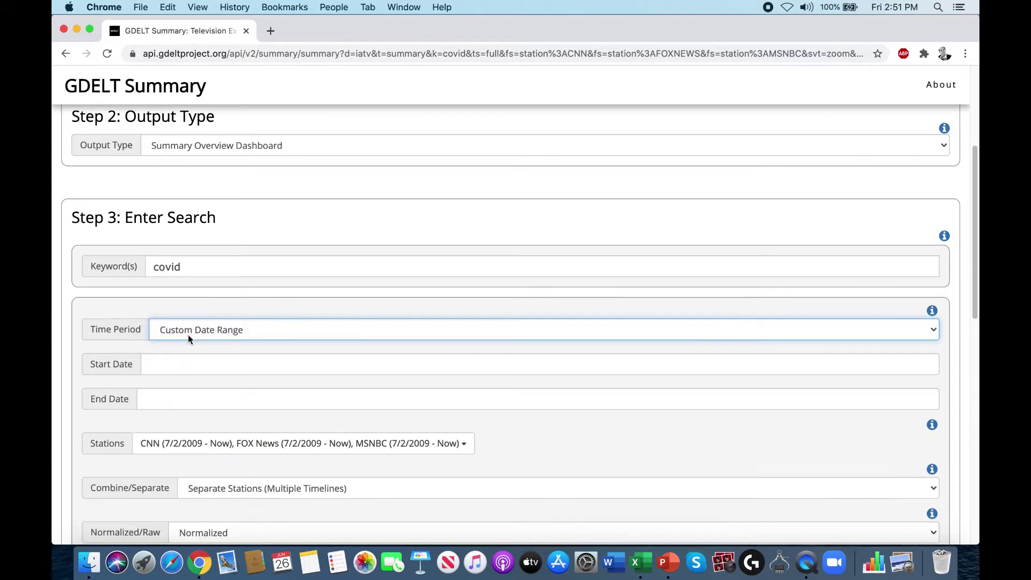
Step: Set the start date to 1/1/2020 and rerun the covid search
click(186, 366)
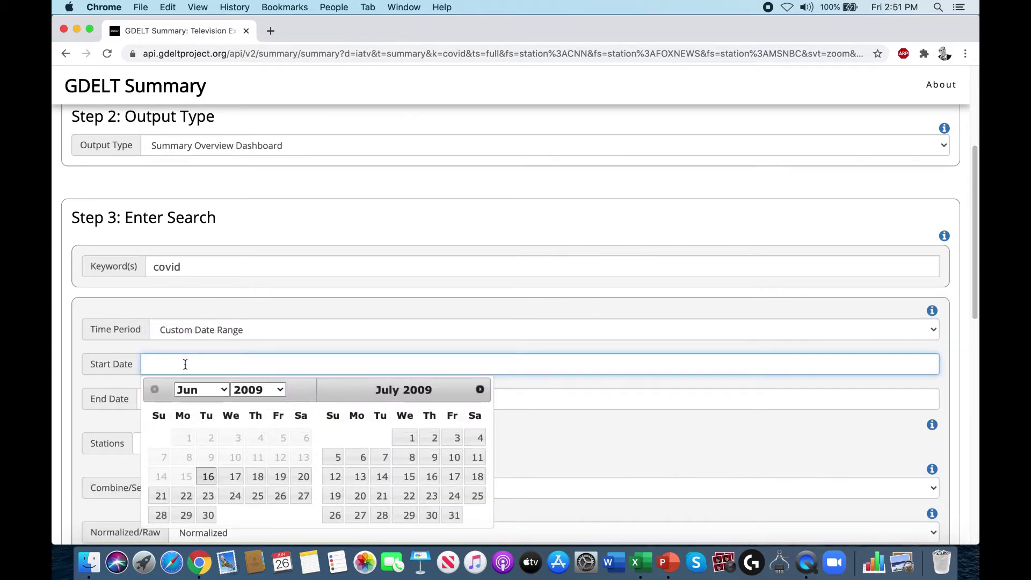
text(1/1/2020)
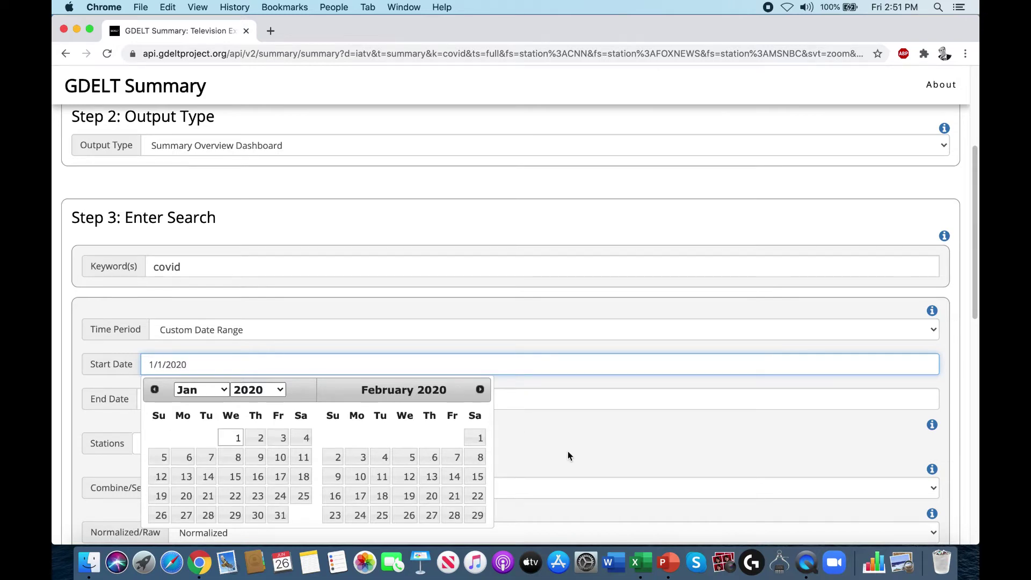
click(568, 451)
scroll(443, 375, down, 10)
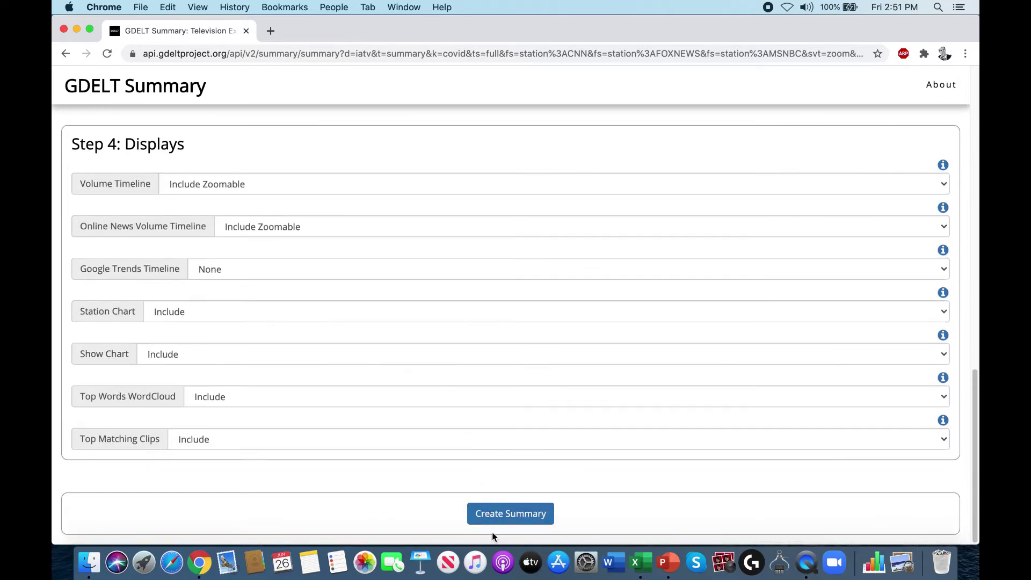
click(494, 516)
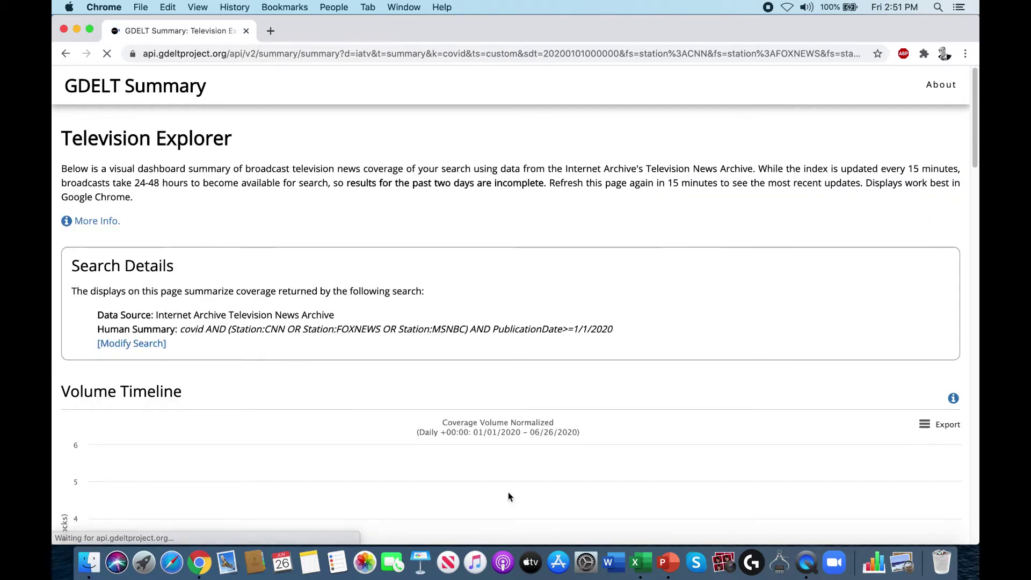
Step: Scroll through the 01/01/2020–06/26/2020 Volume Timeline, Online News Volume Timeline and Station Chart
scroll(505, 477, down, 2)
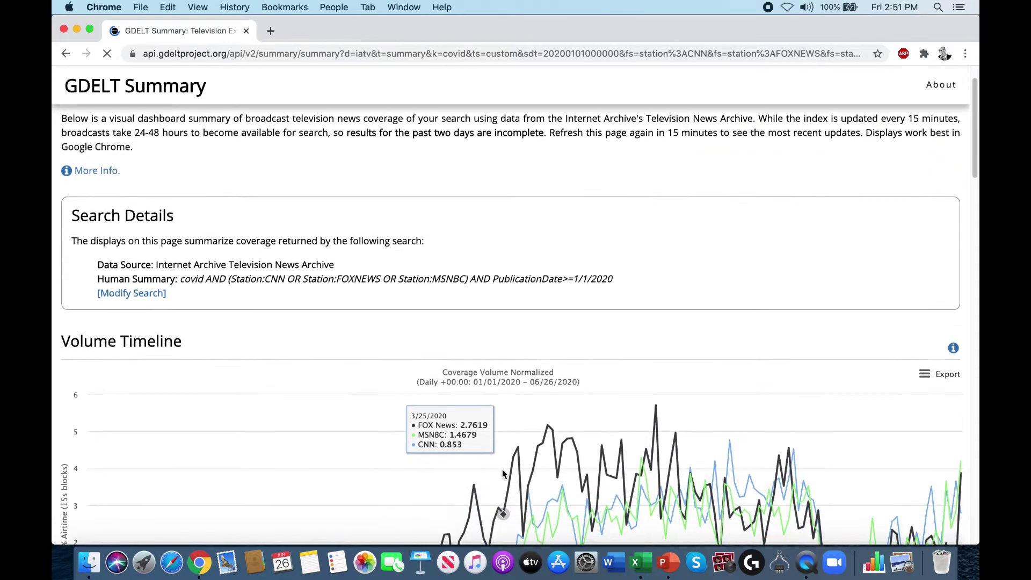
scroll(501, 469, down, 7)
scroll(503, 470, up, 3)
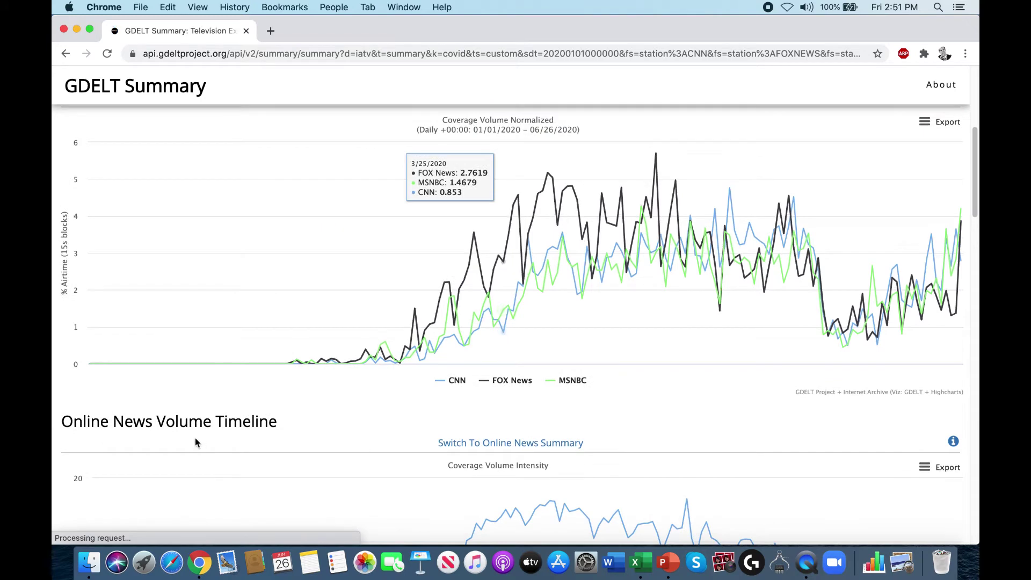
mouse_move(91, 357)
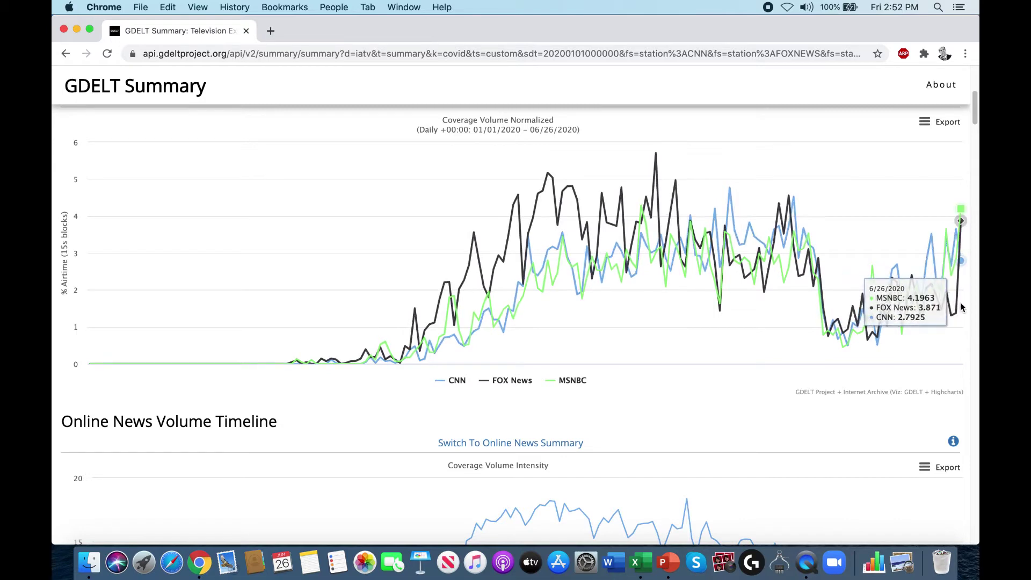
scroll(916, 300, up, 2)
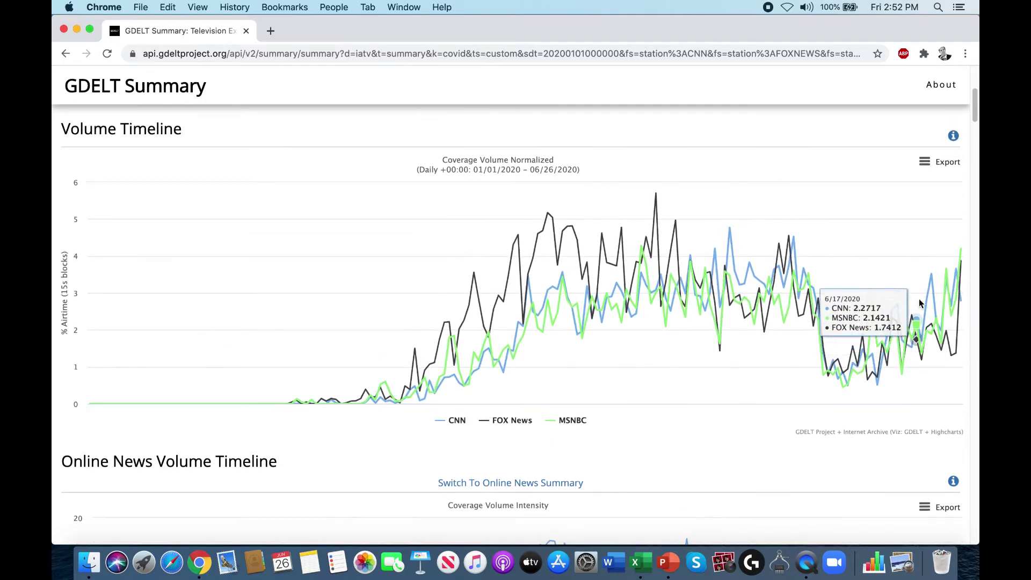
scroll(916, 300, down, 5)
scroll(916, 295, down, 2)
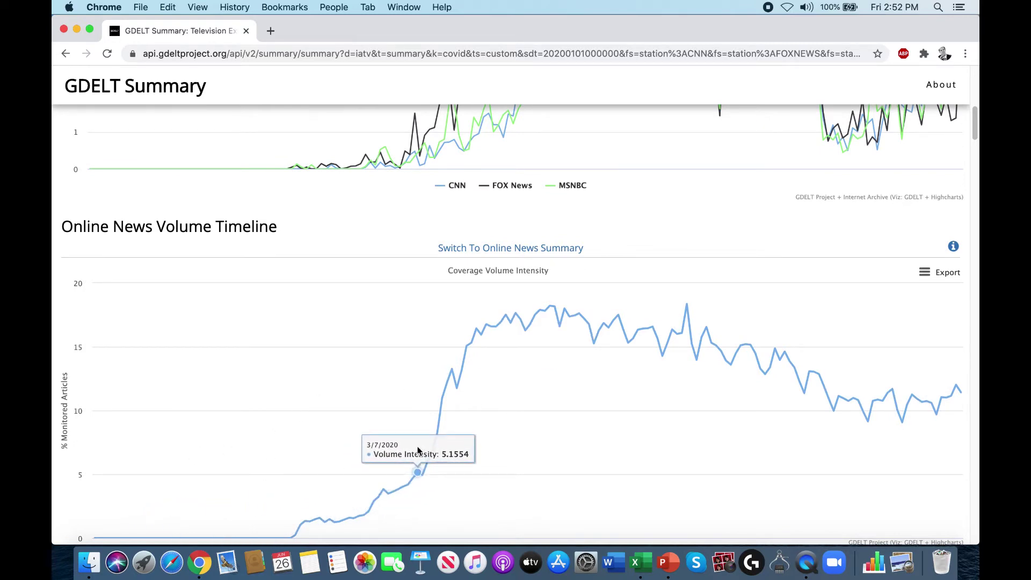
scroll(418, 450, down, 1)
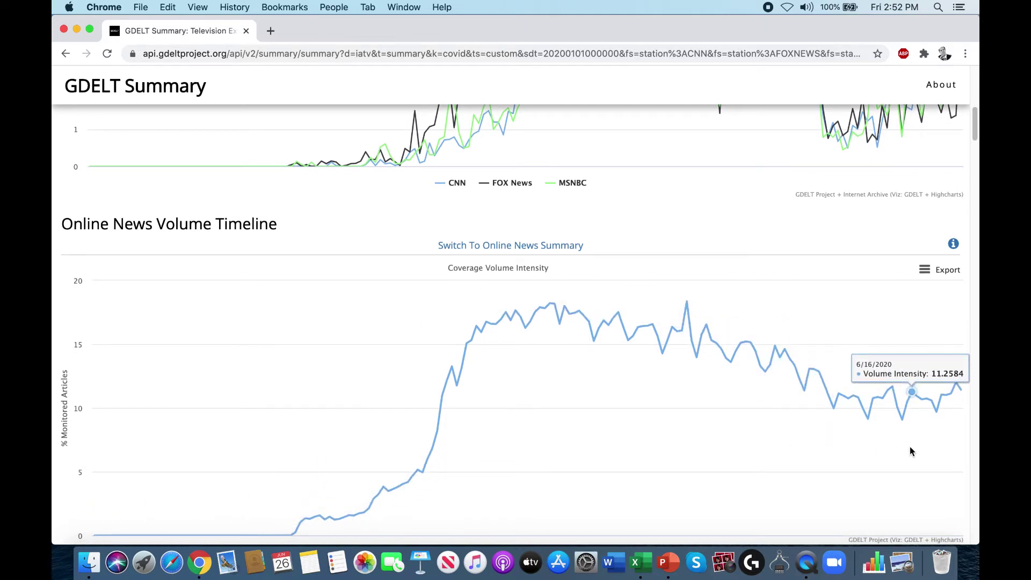
scroll(907, 451, down, 10)
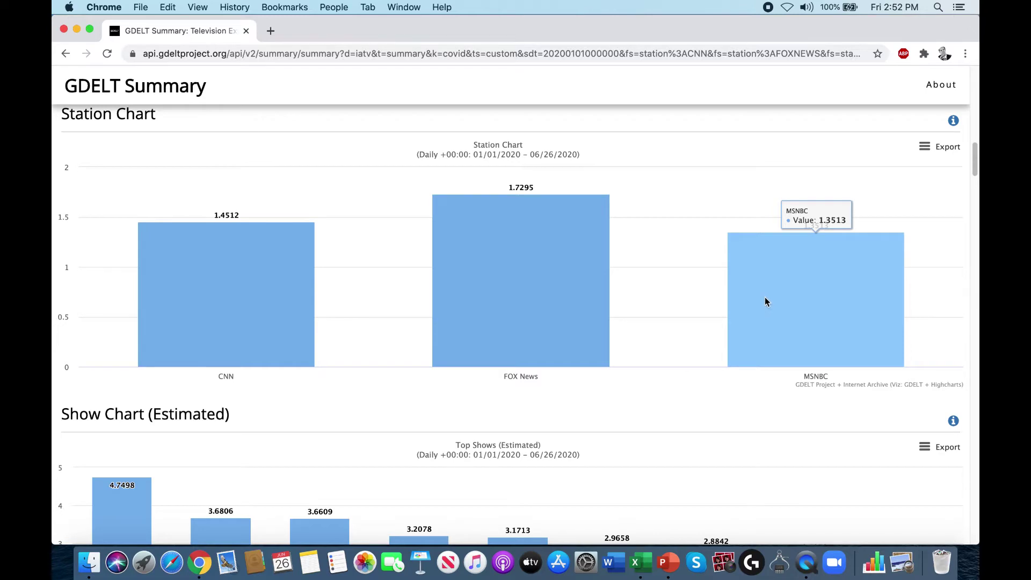
scroll(765, 300, down, 5)
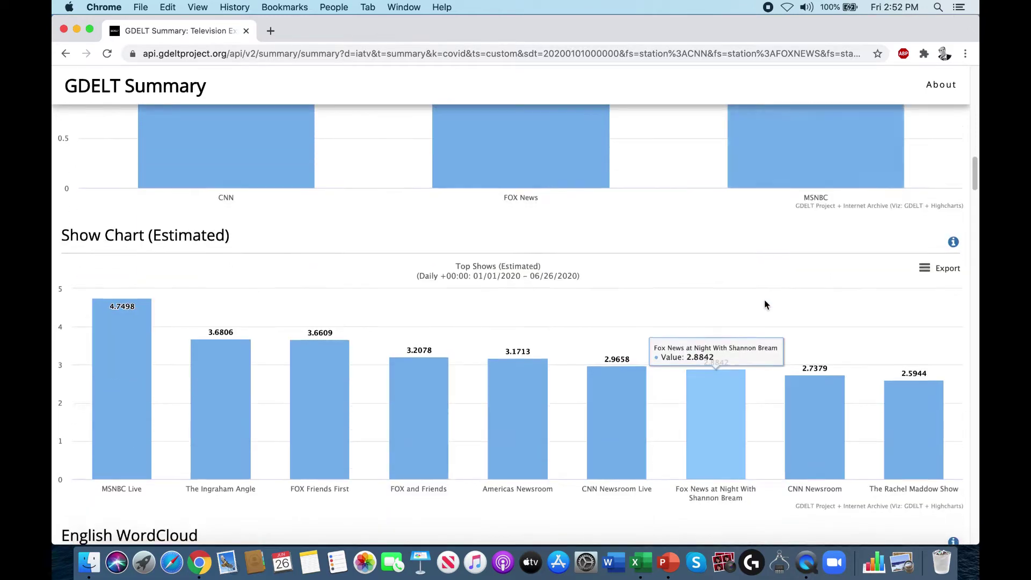
scroll(764, 300, down, 3)
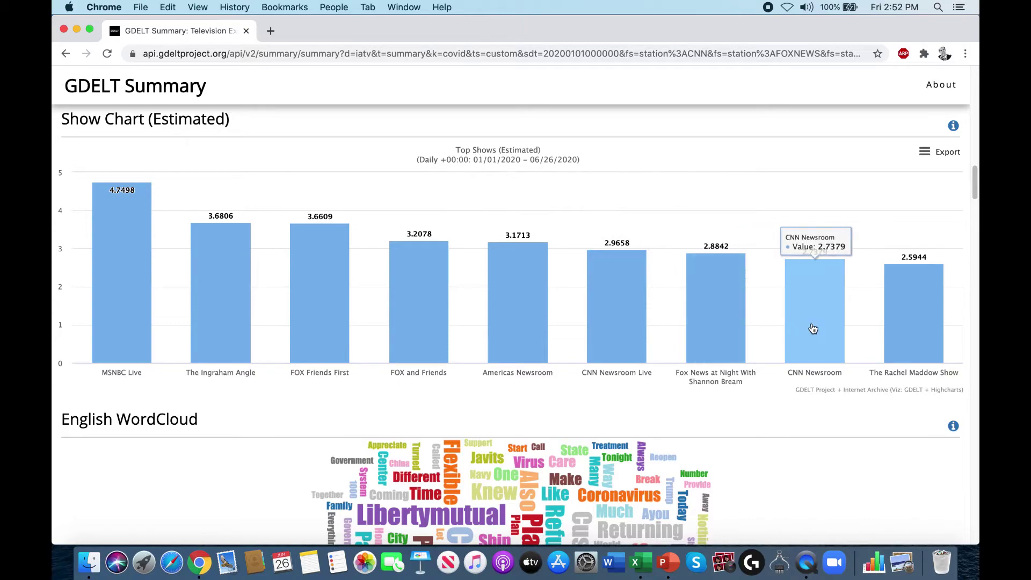
scroll(813, 329, down, 7)
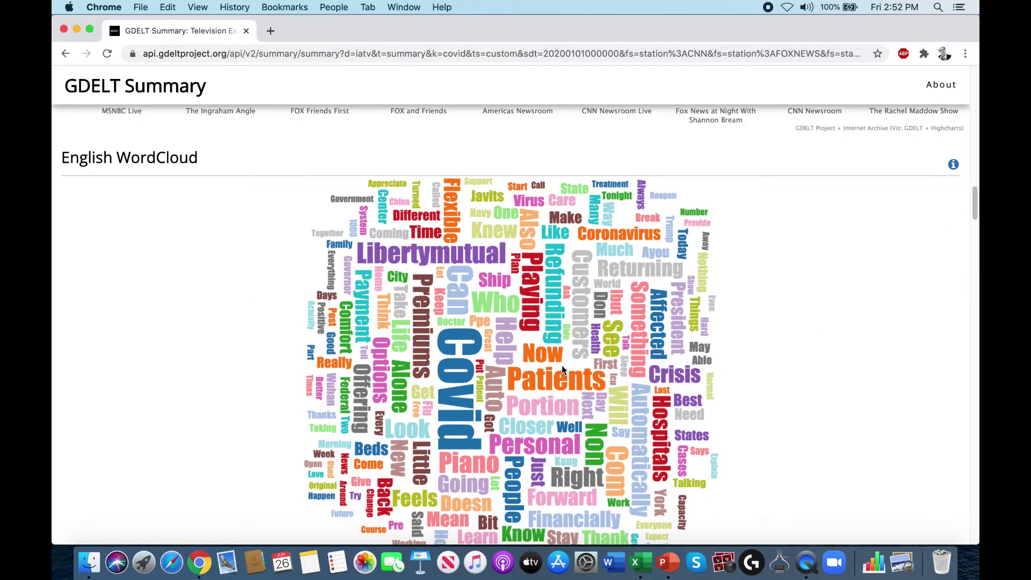
scroll(601, 397, down, 3)
scroll(580, 339, down, 10)
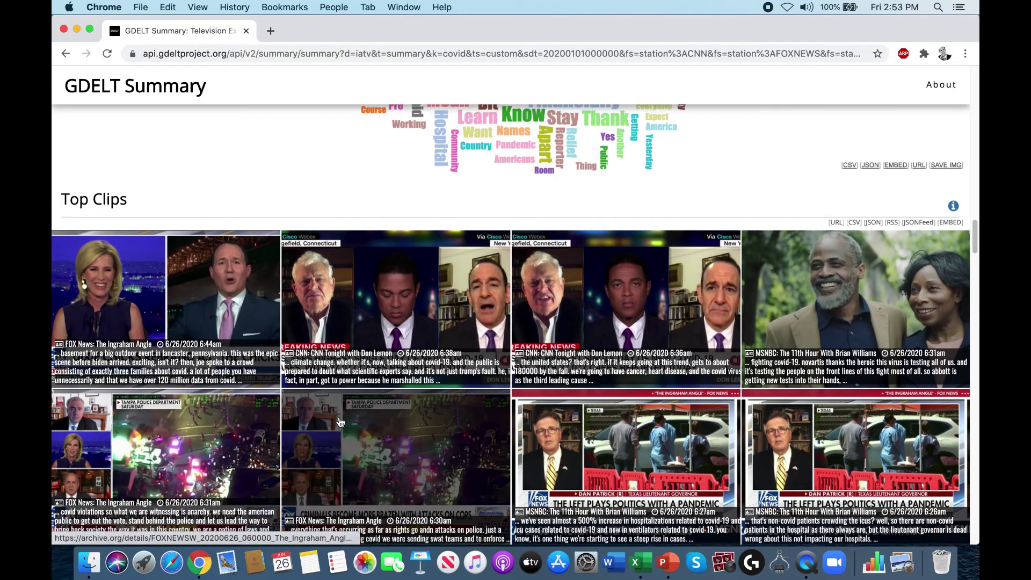
scroll(689, 421, down, 20)
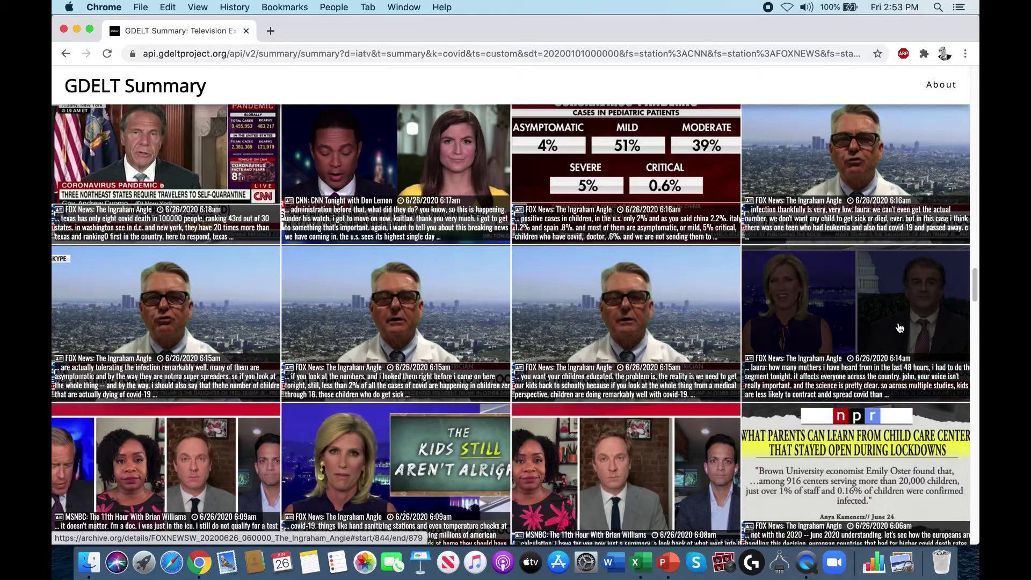
scroll(548, 326, up, 20)
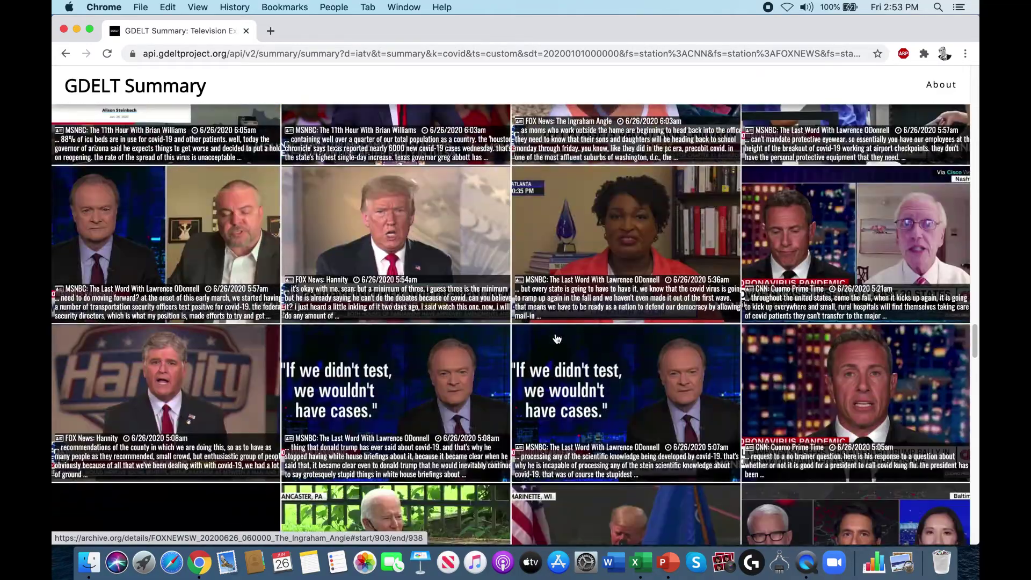
scroll(551, 329, up, 20)
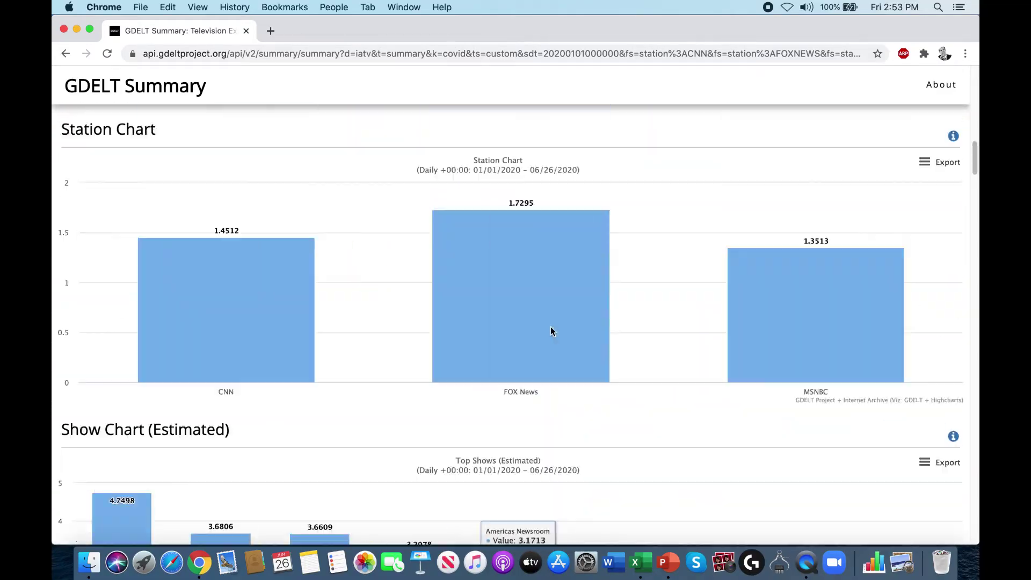
scroll(348, 443, down, 1)
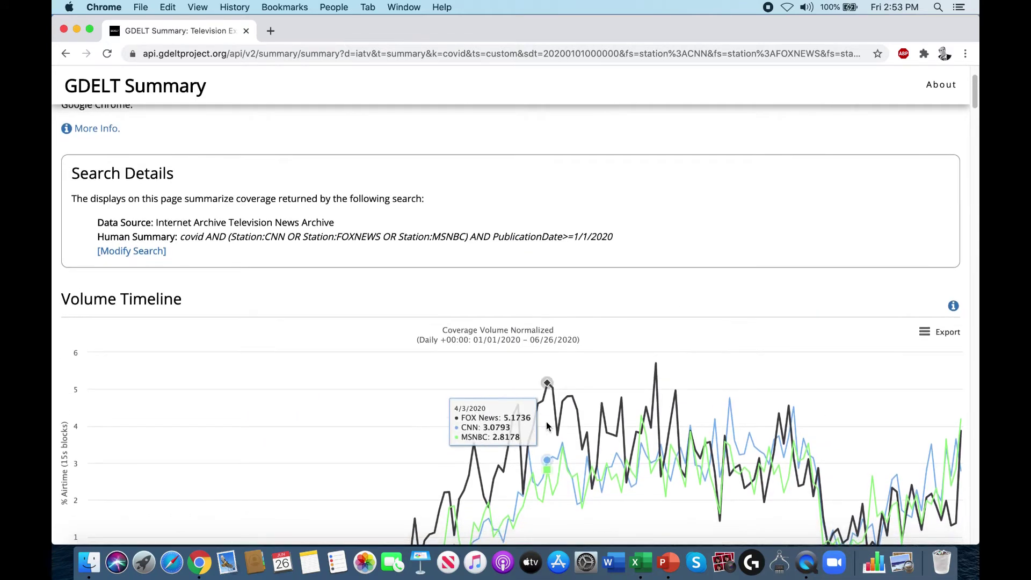
scroll(545, 423, down, 5)
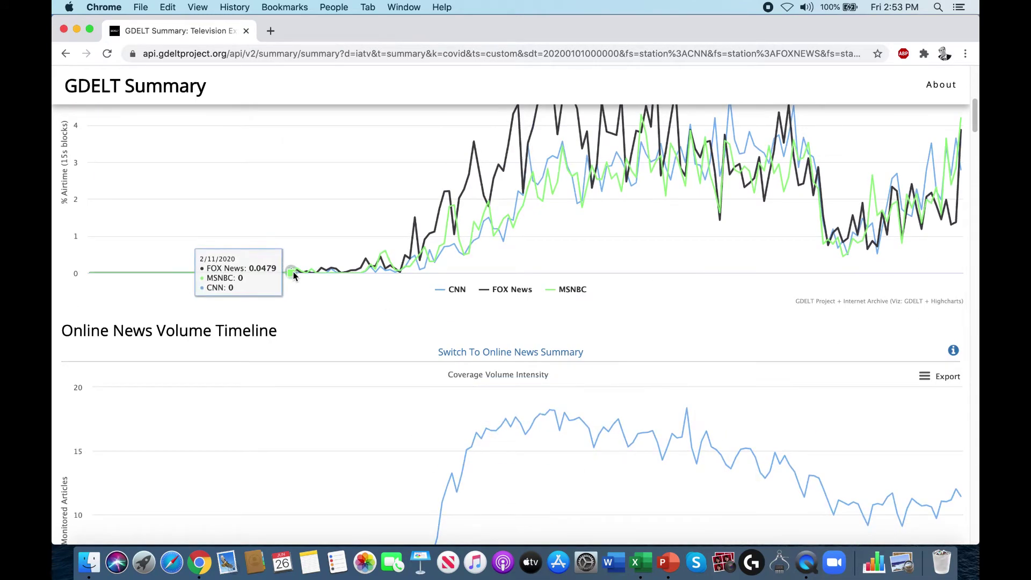
scroll(293, 275, down, 5)
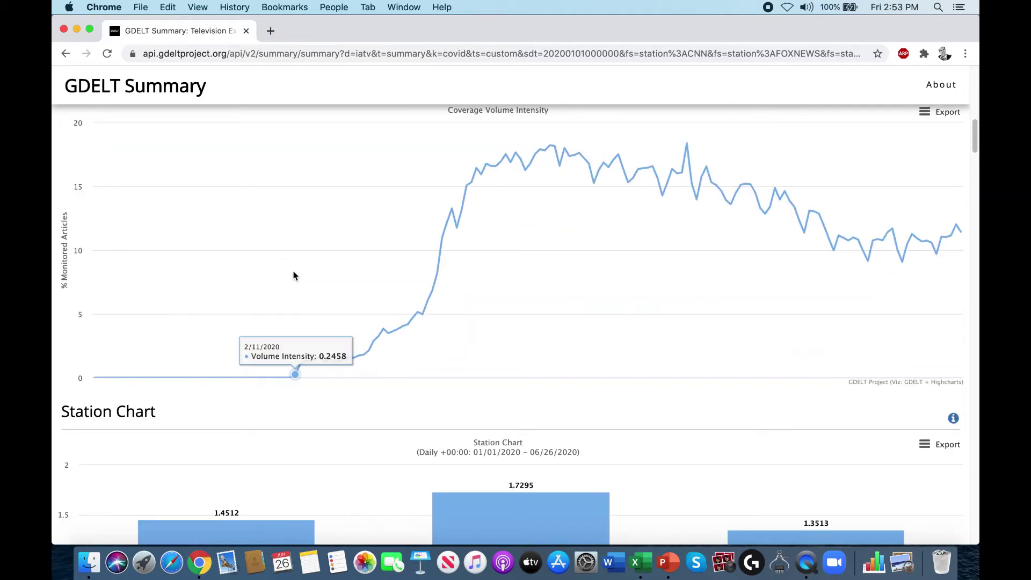
scroll(293, 275, up, 20)
Step: Change the keywords to (covid OR coronavirus OR virus) and create a new summary
click(113, 348)
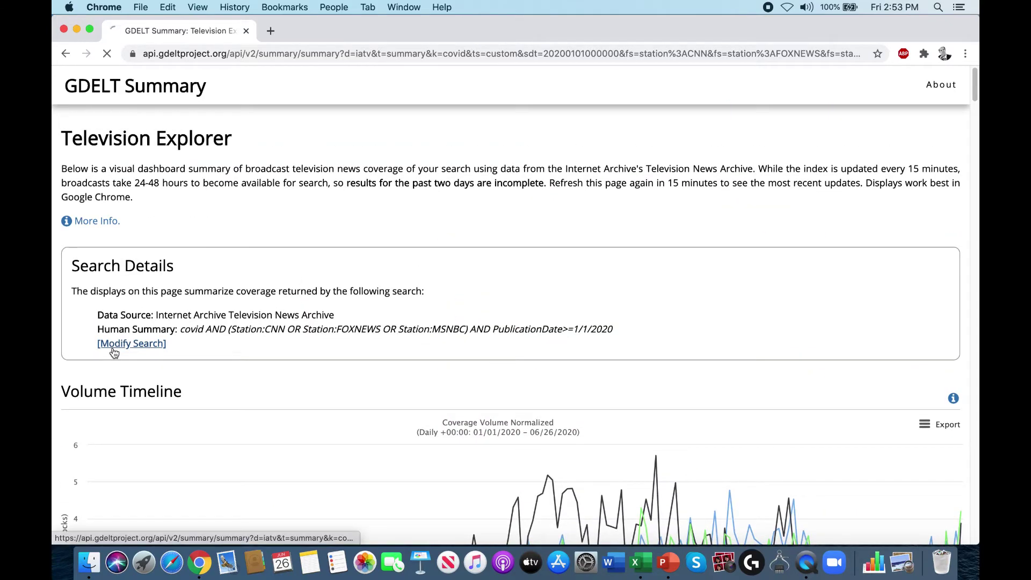
scroll(113, 347, down, 1)
scroll(113, 346, down, 2)
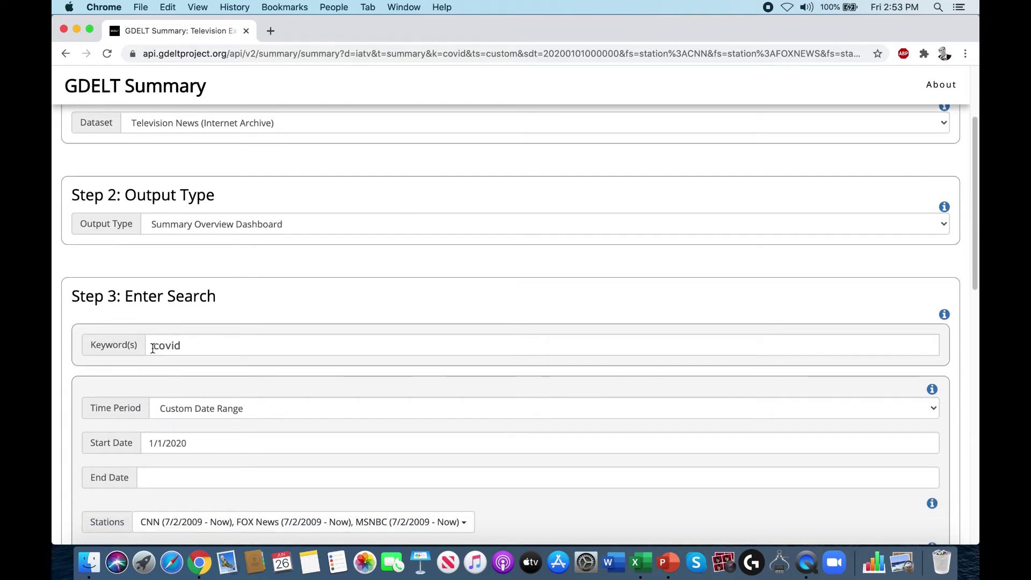
click(153, 346)
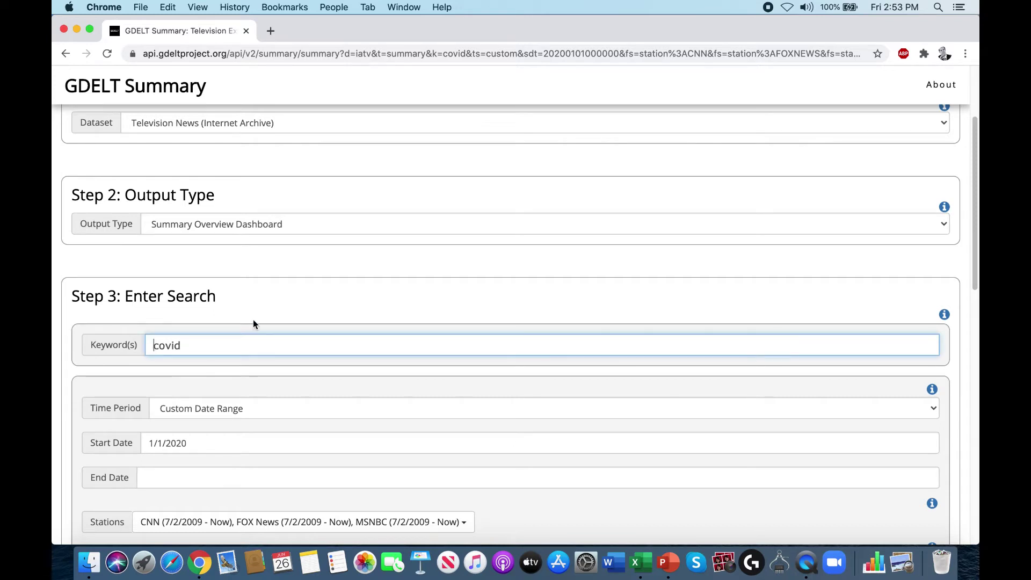
text(()
text(OR coronavirus OR)
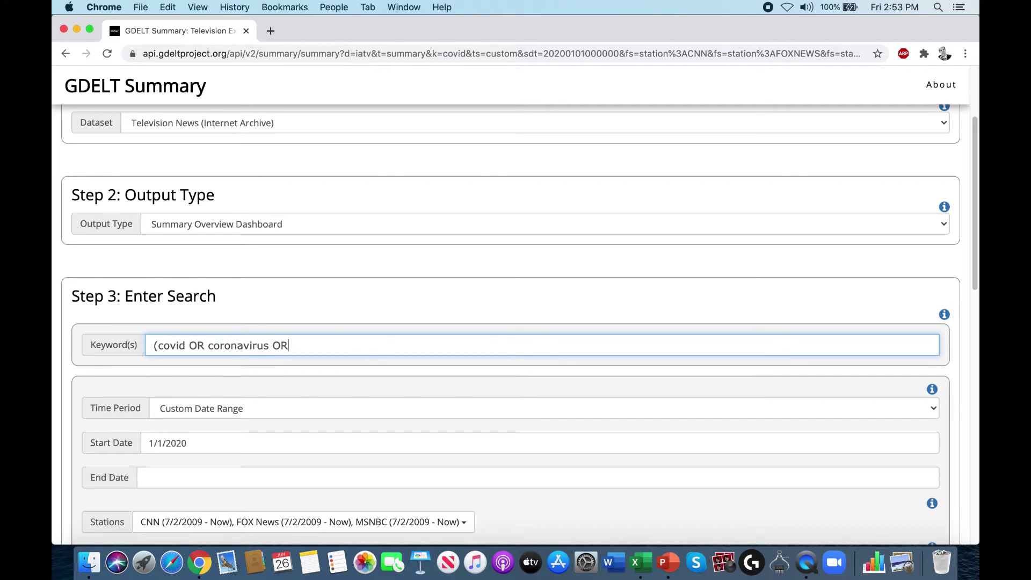
text( virus)
scroll(237, 367, down, 15)
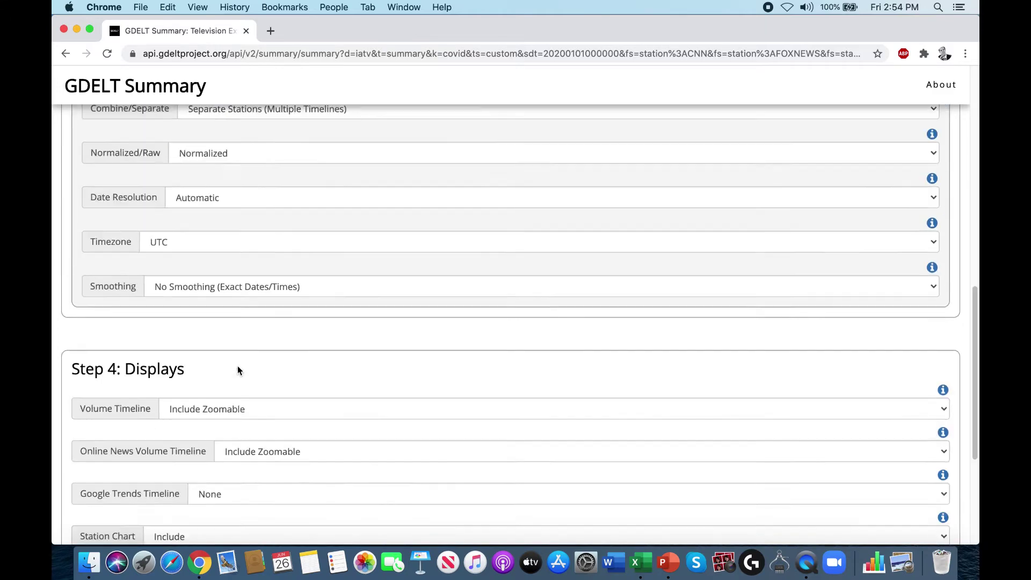
click(550, 519)
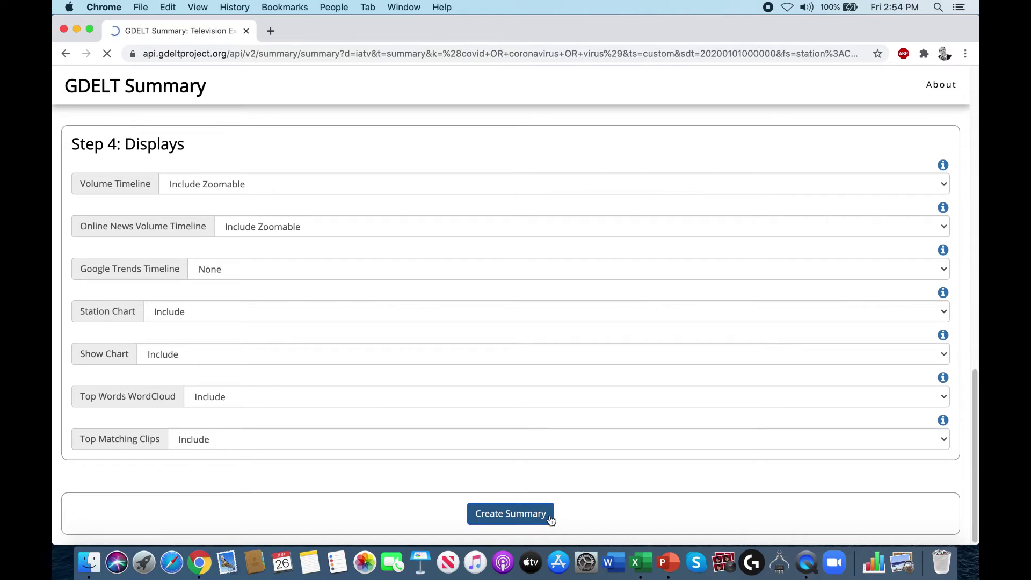
Step: Scroll down to the broadened search's Volume Timeline, peaking near 20% airtime
scroll(523, 476, down, 3)
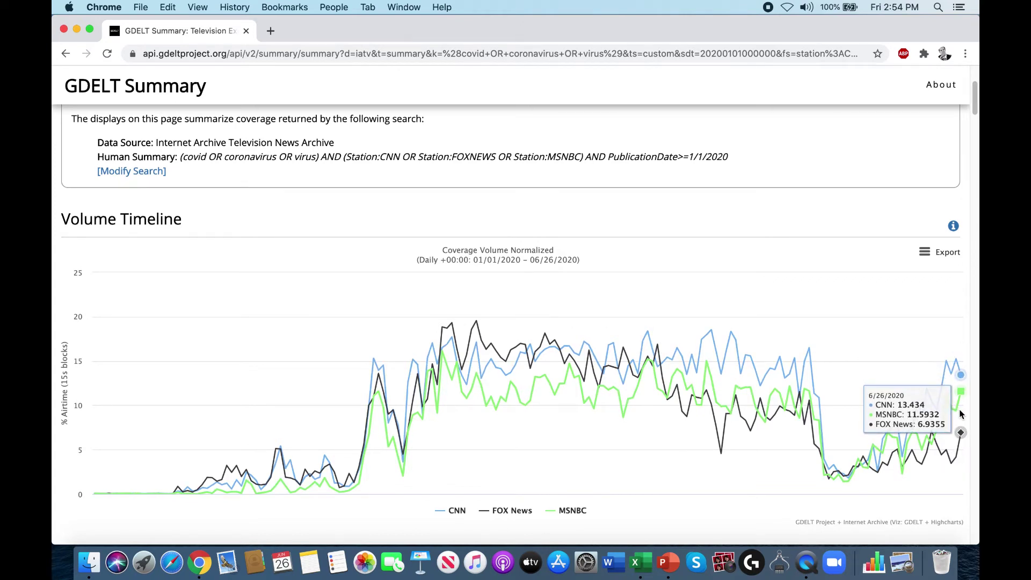
scroll(932, 408, down, 10)
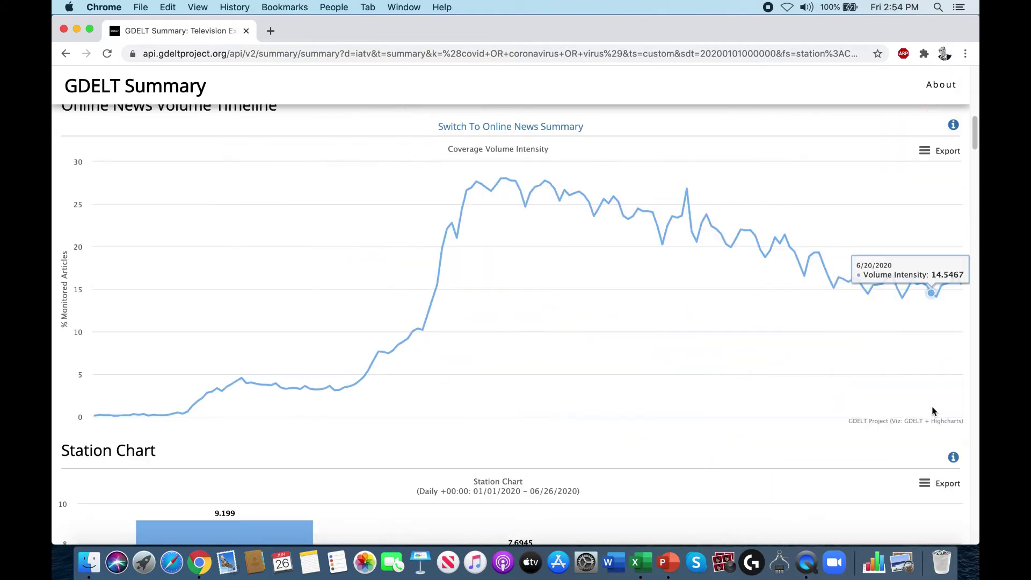
Step: Review the Station Chart and Show Chart, then go back to the search form
scroll(932, 410, down, 5)
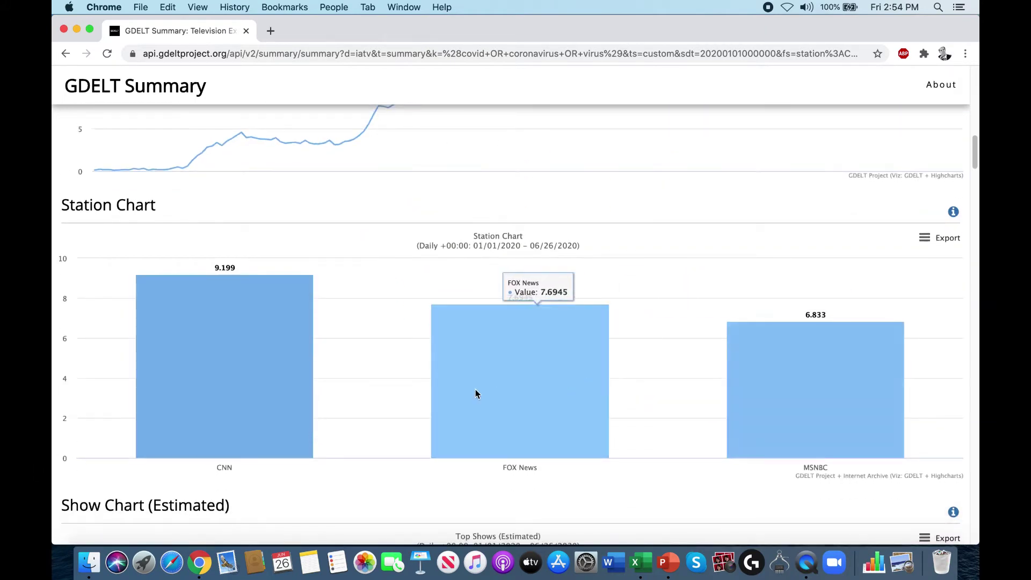
mouse_move(324, 410)
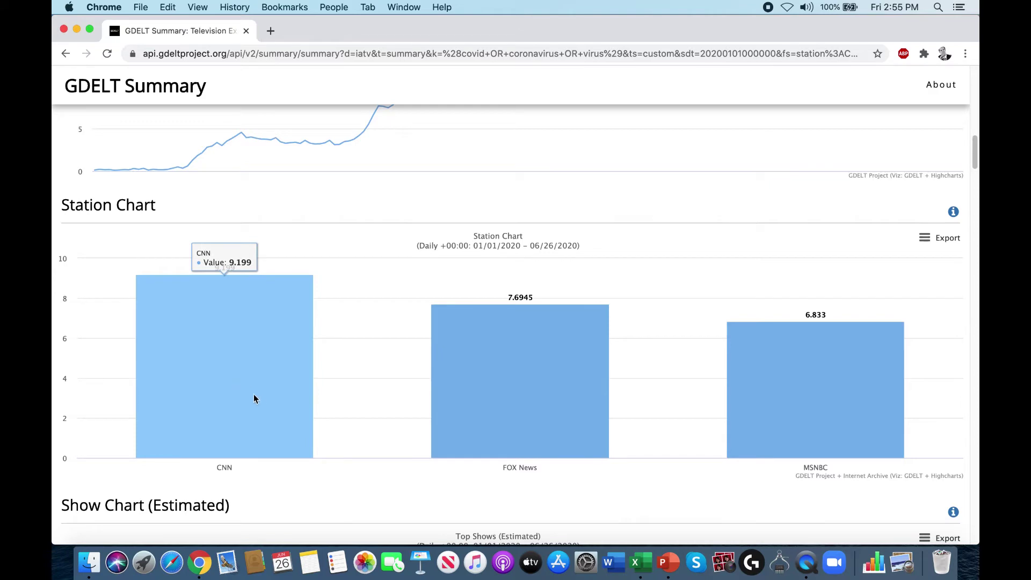
scroll(257, 385, down, 5)
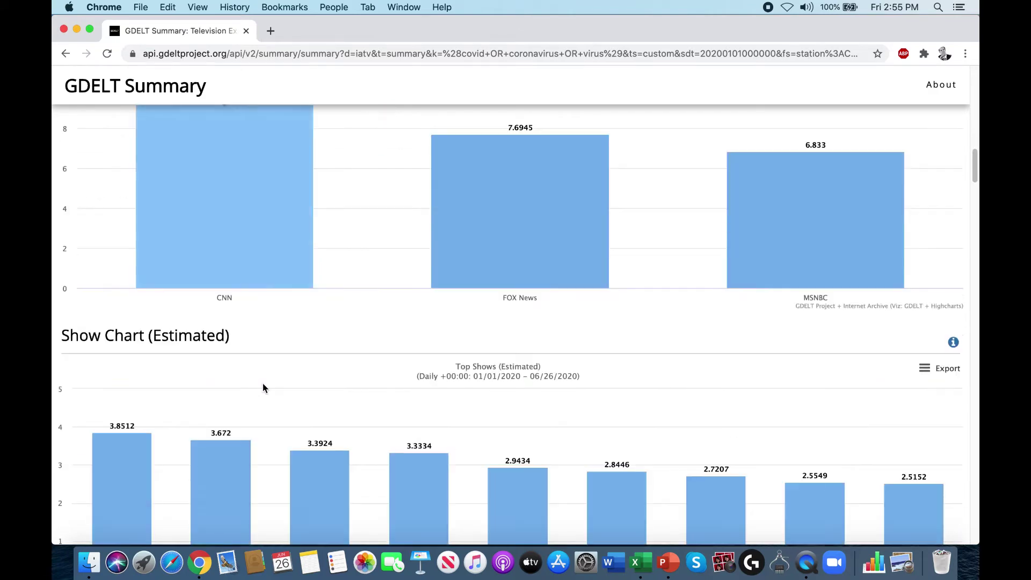
mouse_move(120, 426)
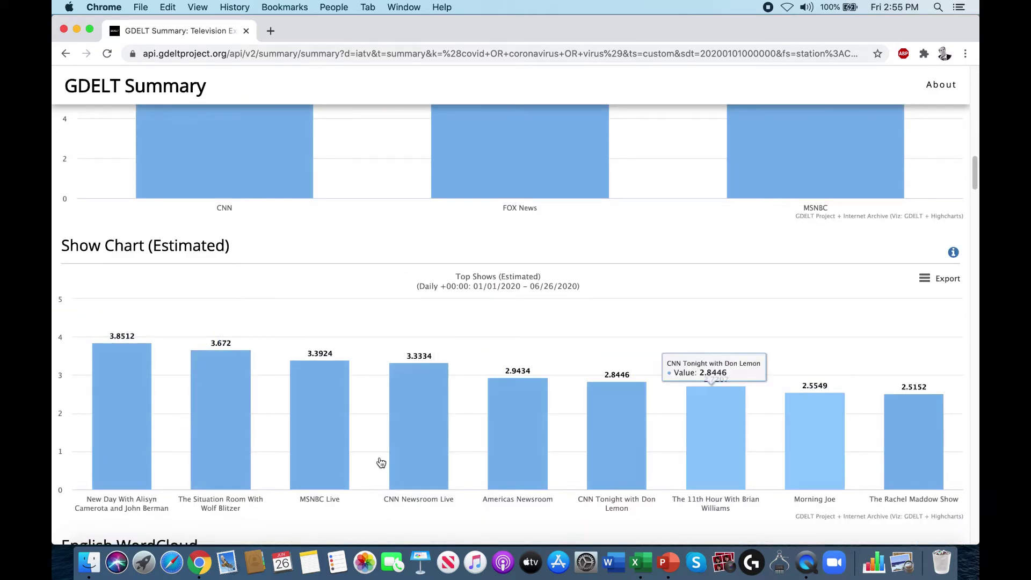
scroll(387, 445, up, 10)
scroll(396, 434, up, 10)
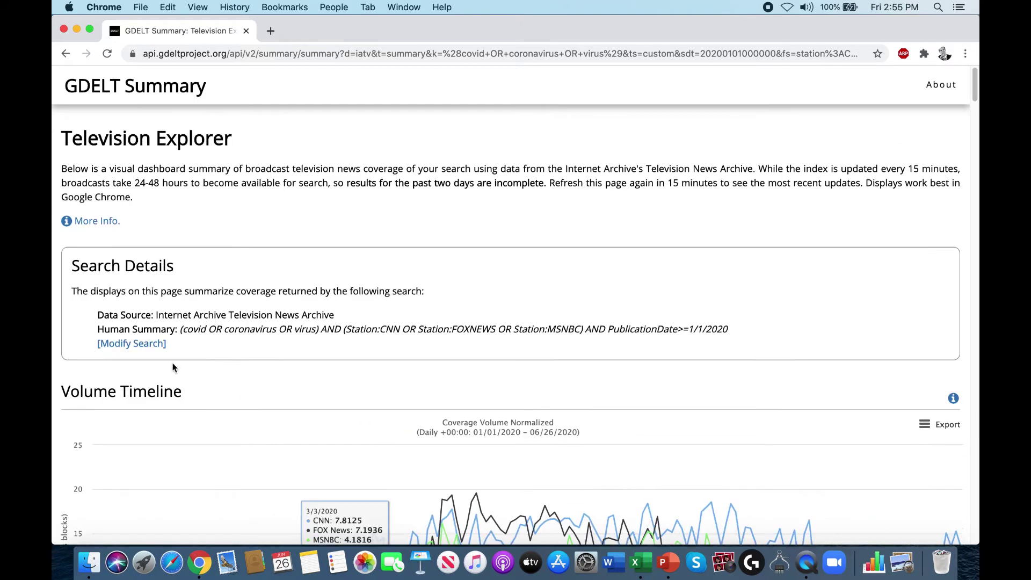
click(149, 346)
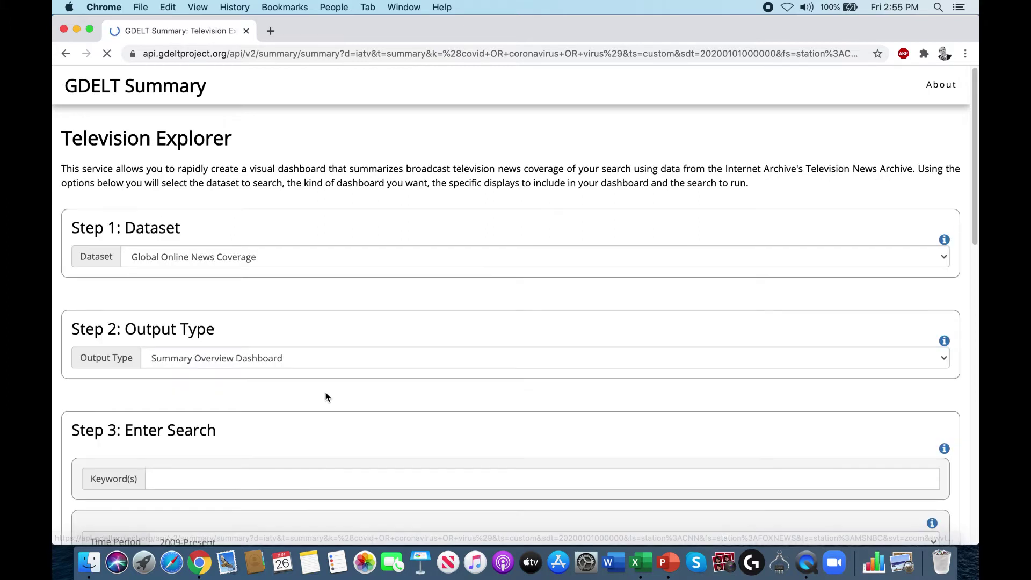
Step: Replace the keyword query with (mask OR masks OR n95) and submit it
drag(343, 484, 128, 473)
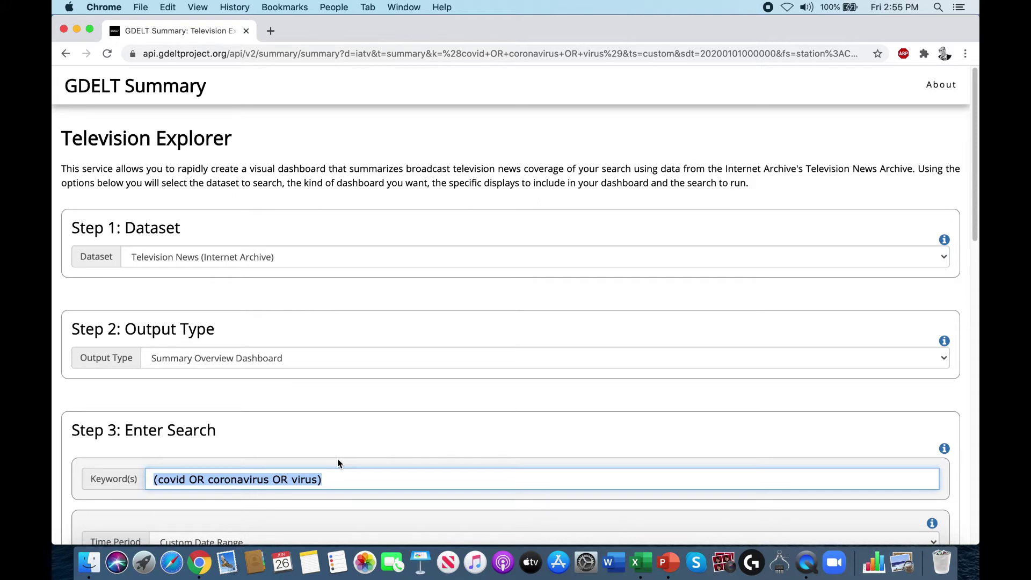
text((mask OR masks OR n95)
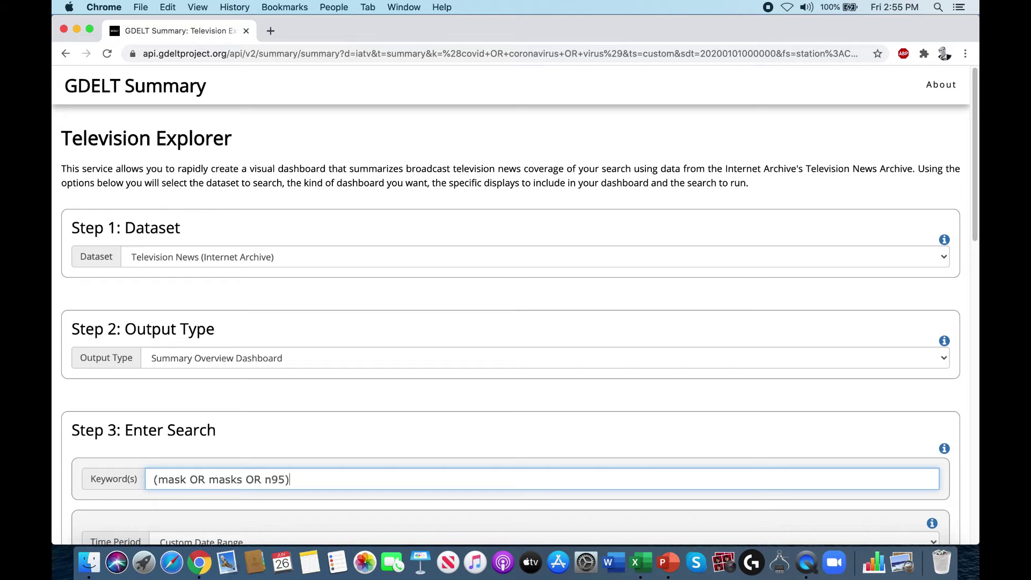
key(Return)
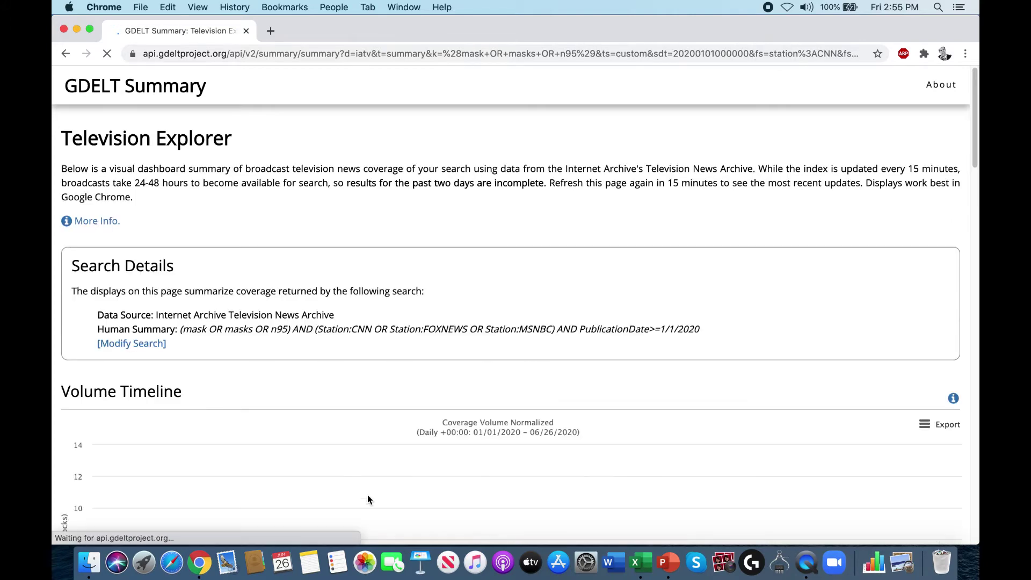
scroll(430, 414, down, 3)
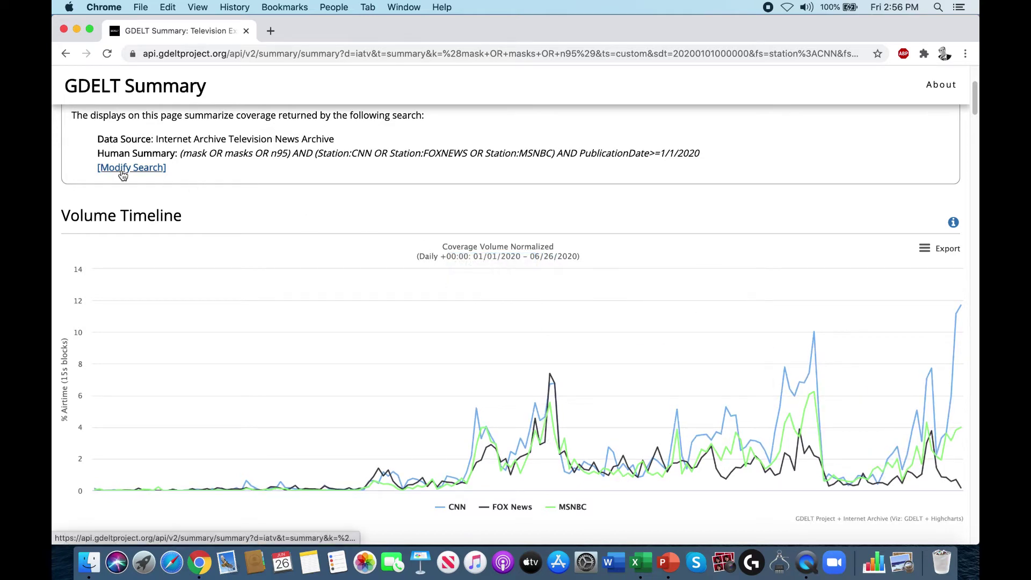
scroll(366, 274, down, 10)
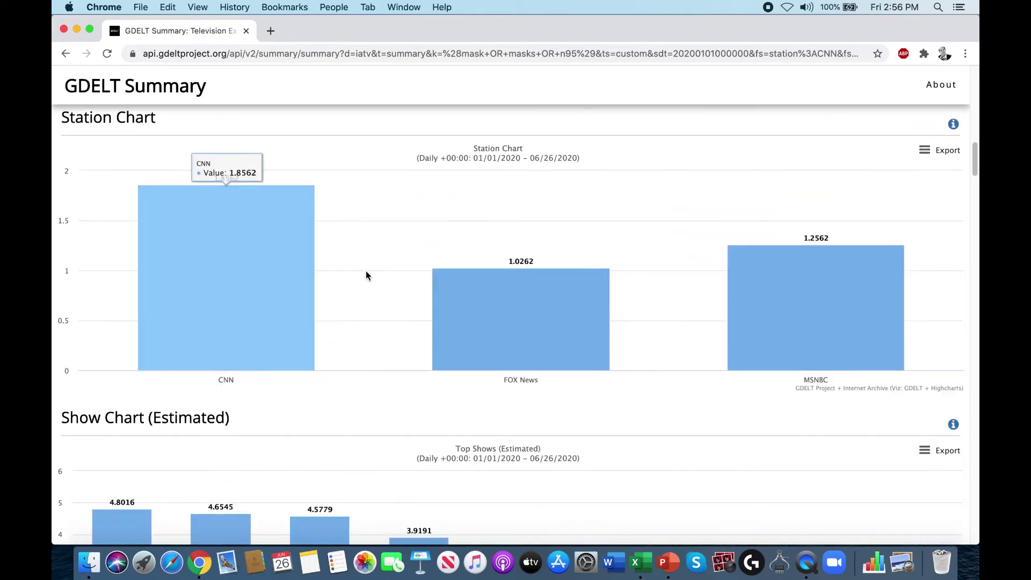
scroll(363, 276, down, 5)
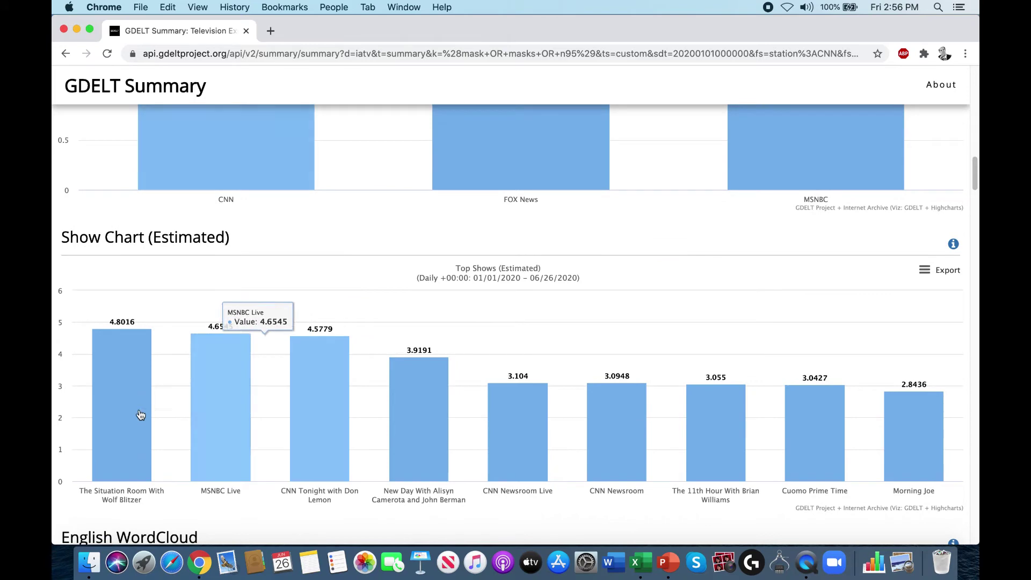
scroll(520, 421, up, 15)
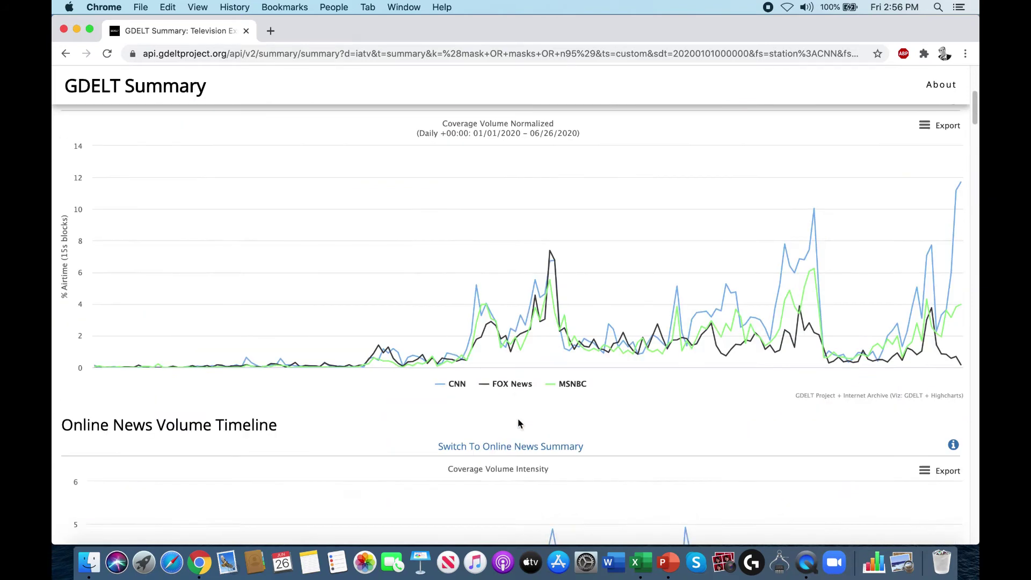
Step: Replace the mask keywords with the exact phrase "kung flu" and submit the search
click(151, 344)
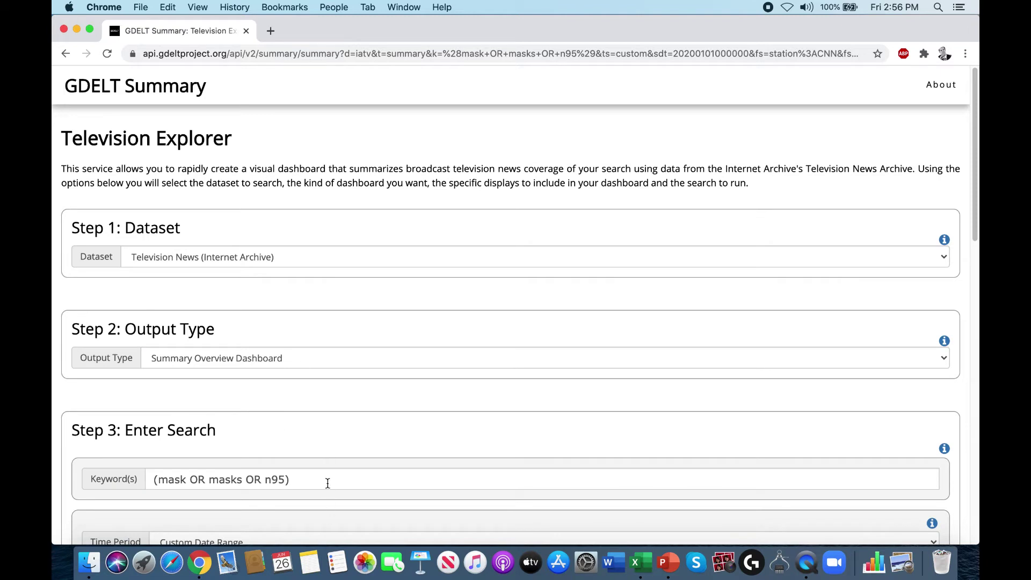
drag(299, 482, 90, 475)
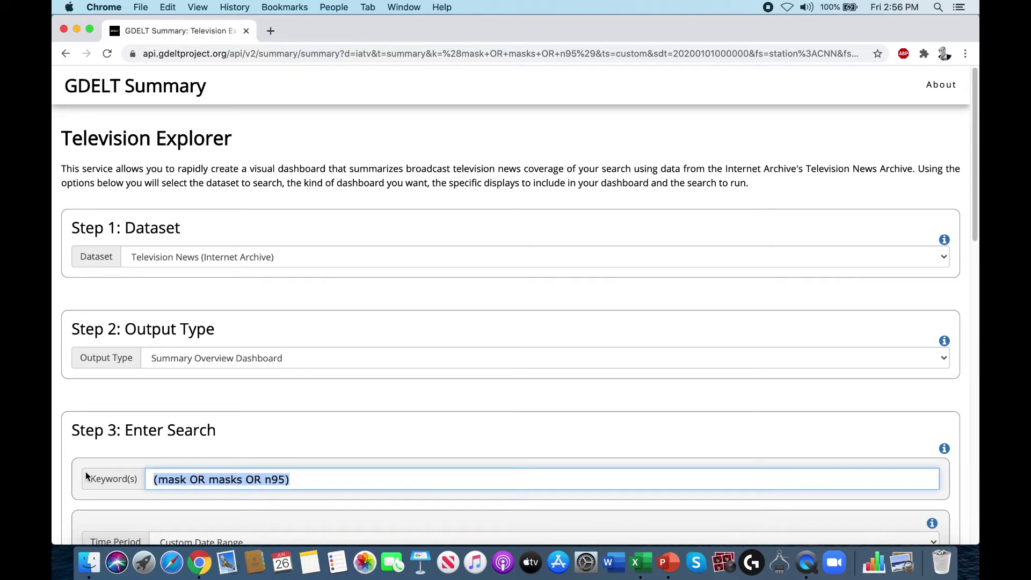
text("kung flu)
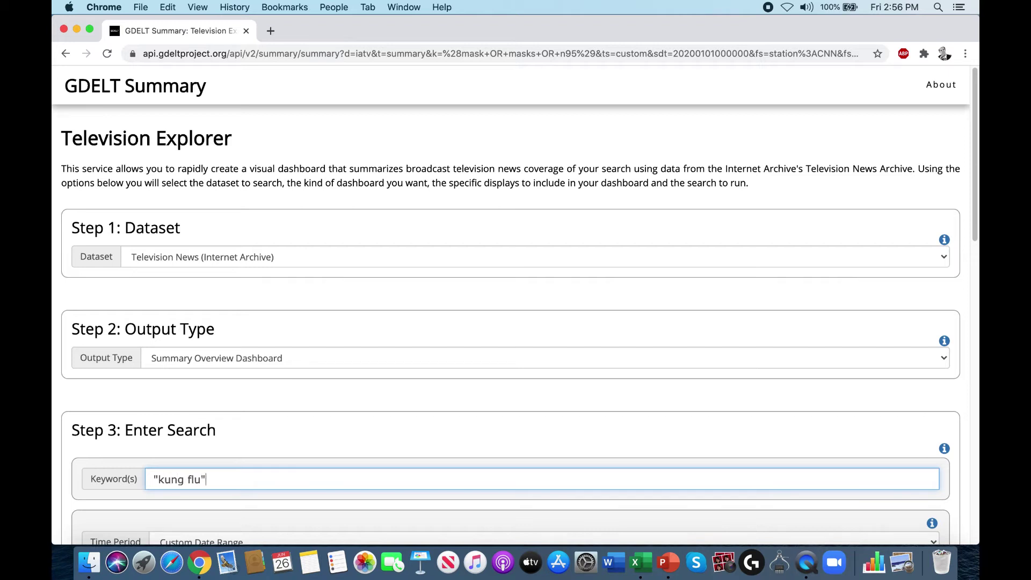
key(Return)
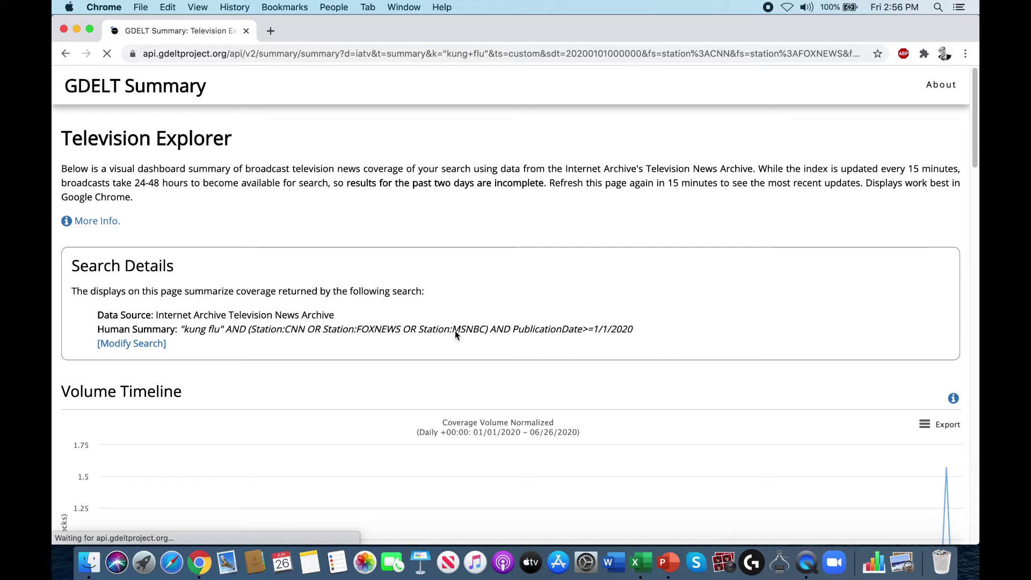
Step: Scroll the kung flu results past the Station Chart, Show Chart and WordCloud to the Top Clips grid
scroll(478, 324, down, 7)
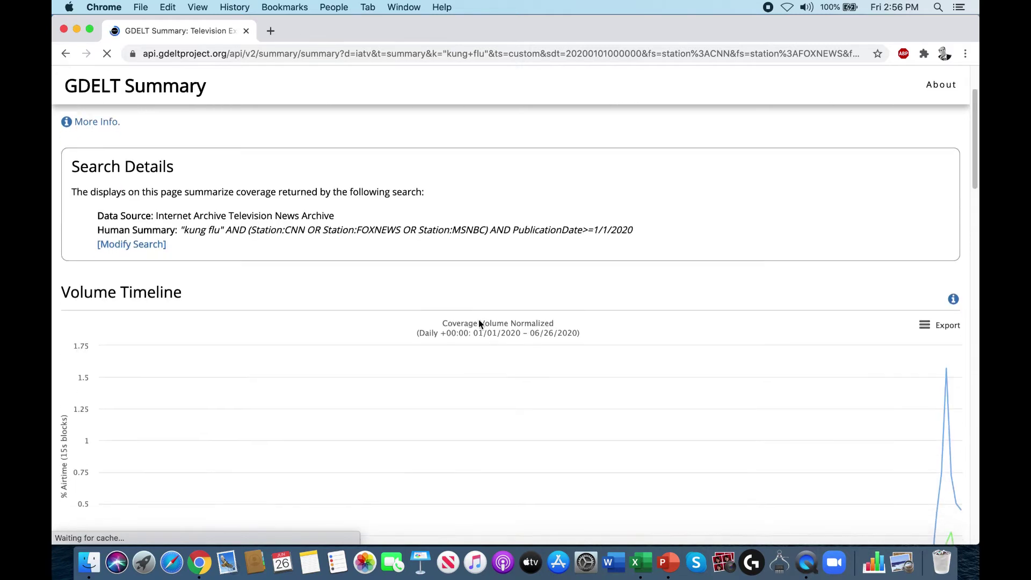
scroll(479, 325, down, 1)
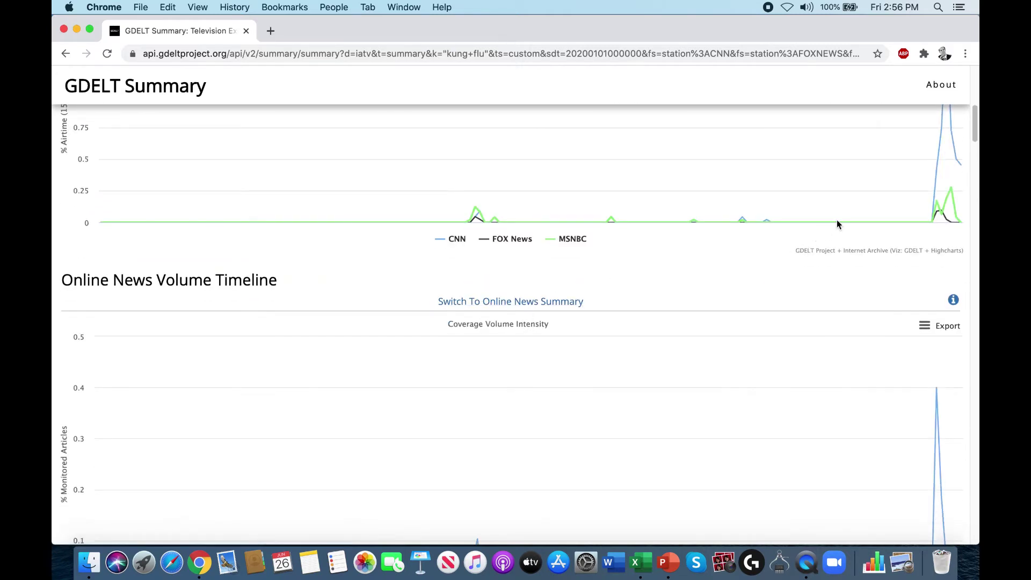
mouse_move(941, 214)
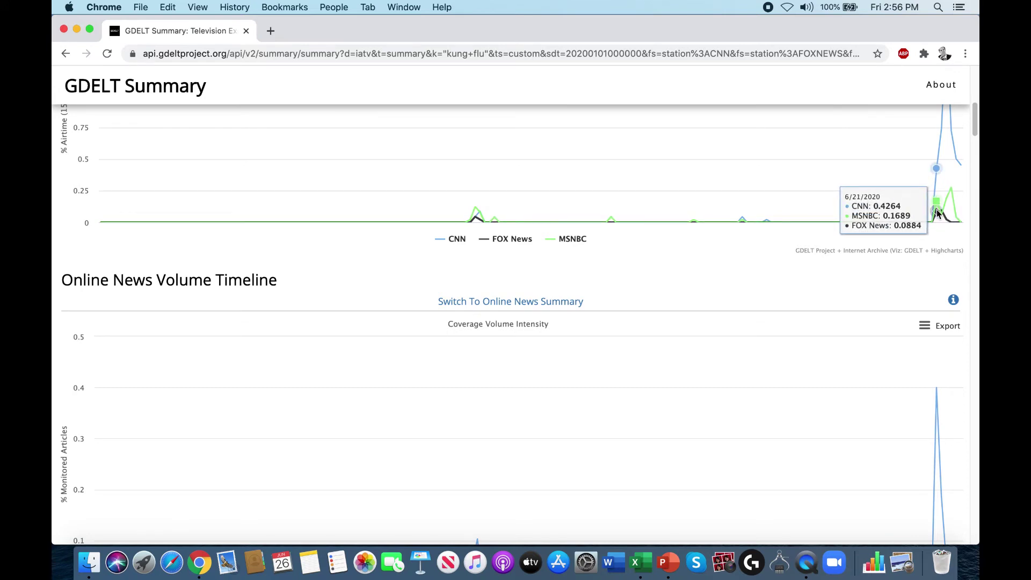
scroll(823, 286, down, 10)
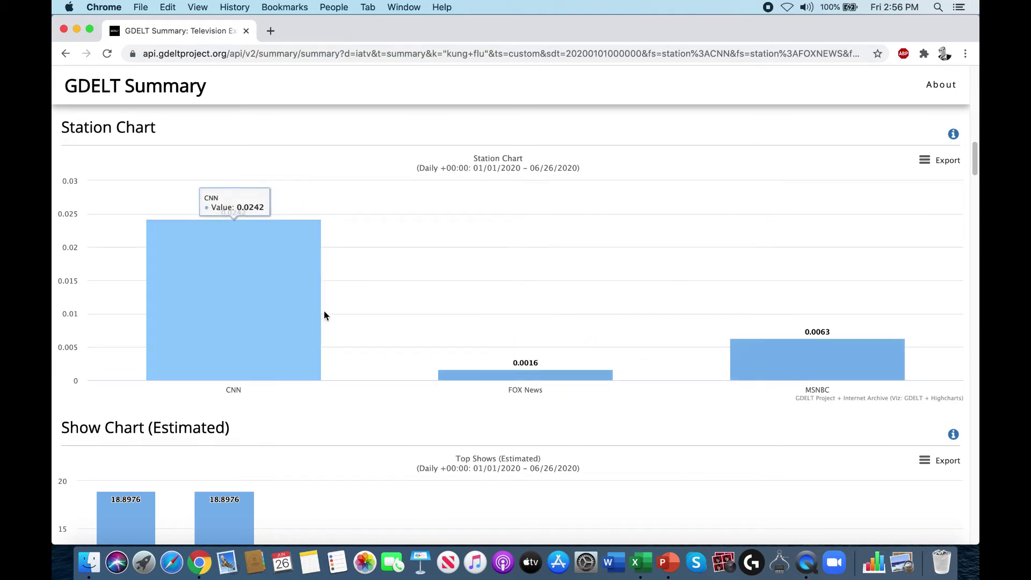
scroll(325, 316, down, 3)
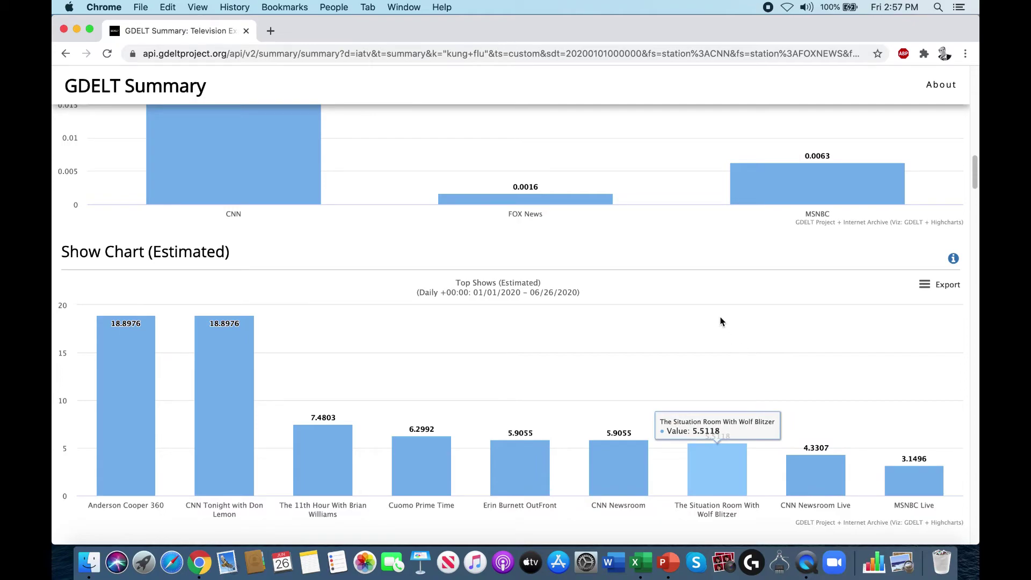
scroll(717, 312, down, 10)
scroll(701, 311, up, 7)
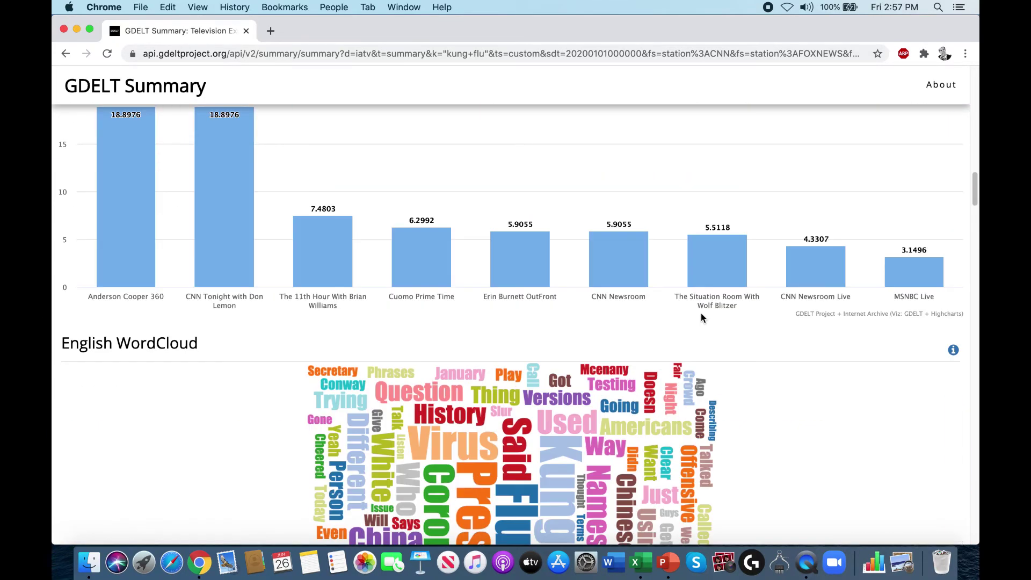
scroll(700, 317, up, 5)
scroll(701, 317, down, 15)
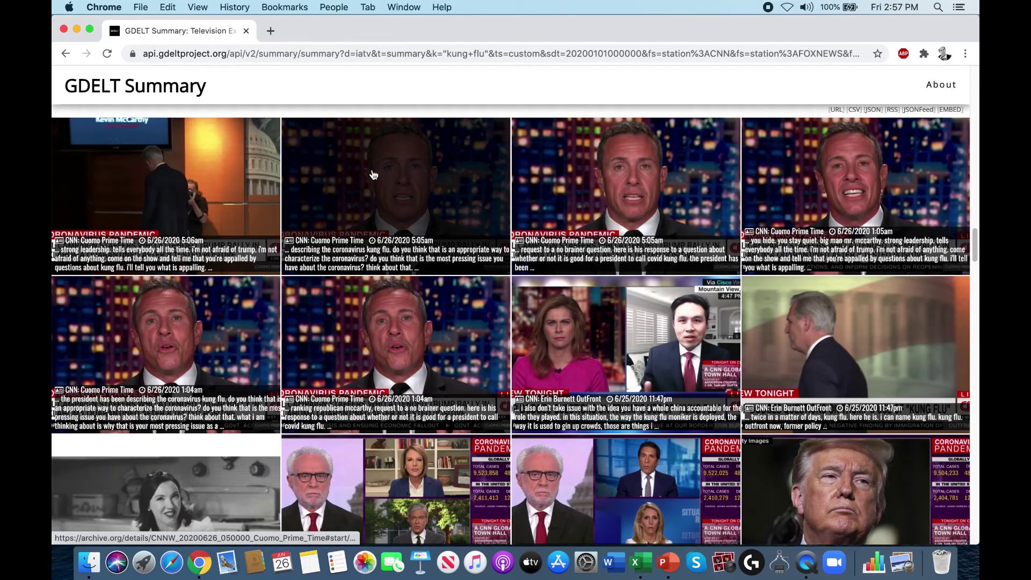
scroll(510, 225, down, 2)
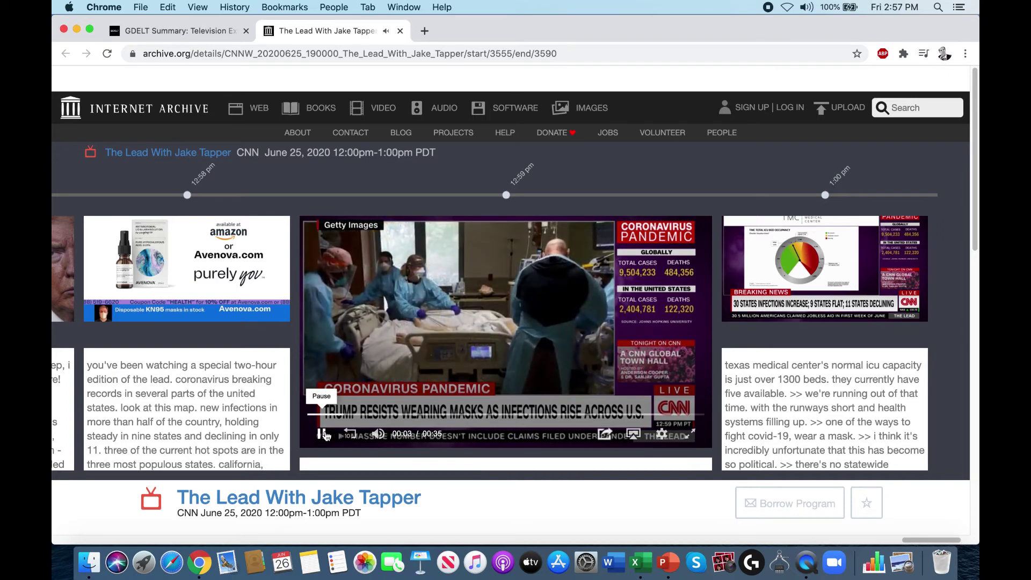
Step: Pause the Jake Tapper clip and close its tab to get back to the kung flu results
click(323, 434)
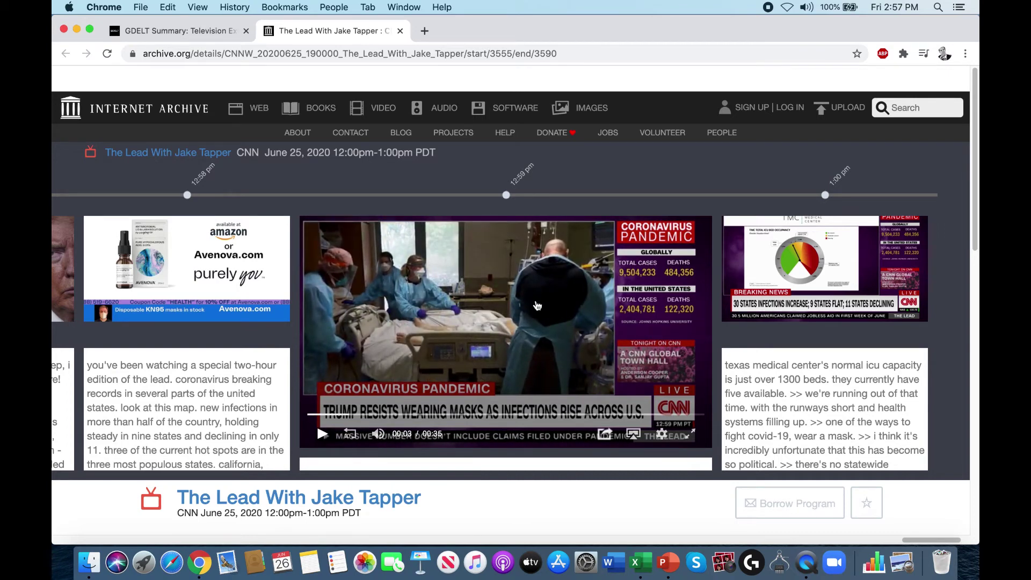
click(400, 31)
Step: Modify the search so the keyword is respiratory and run it
scroll(349, 191, up, 20)
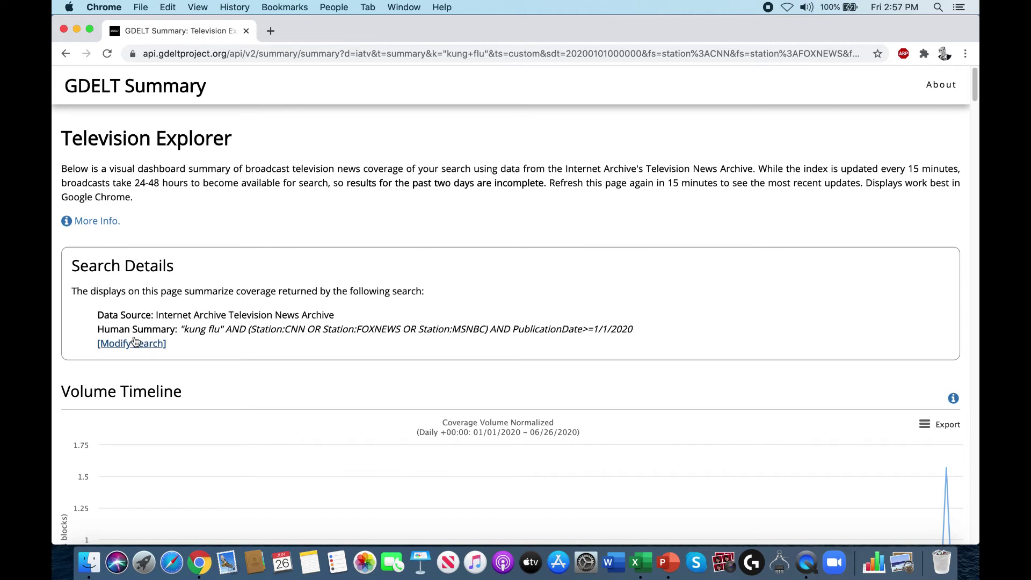
click(141, 343)
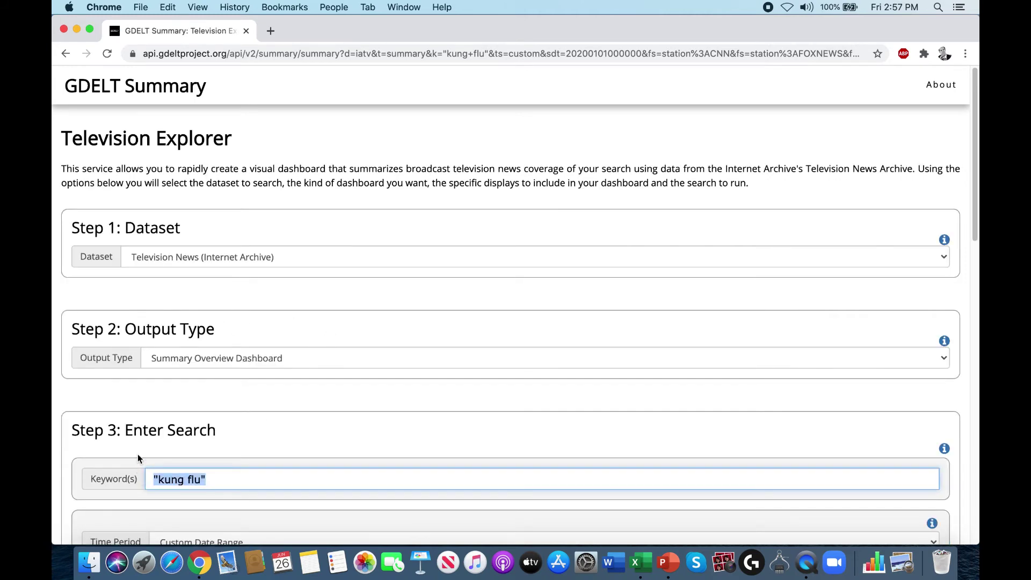
text(re)
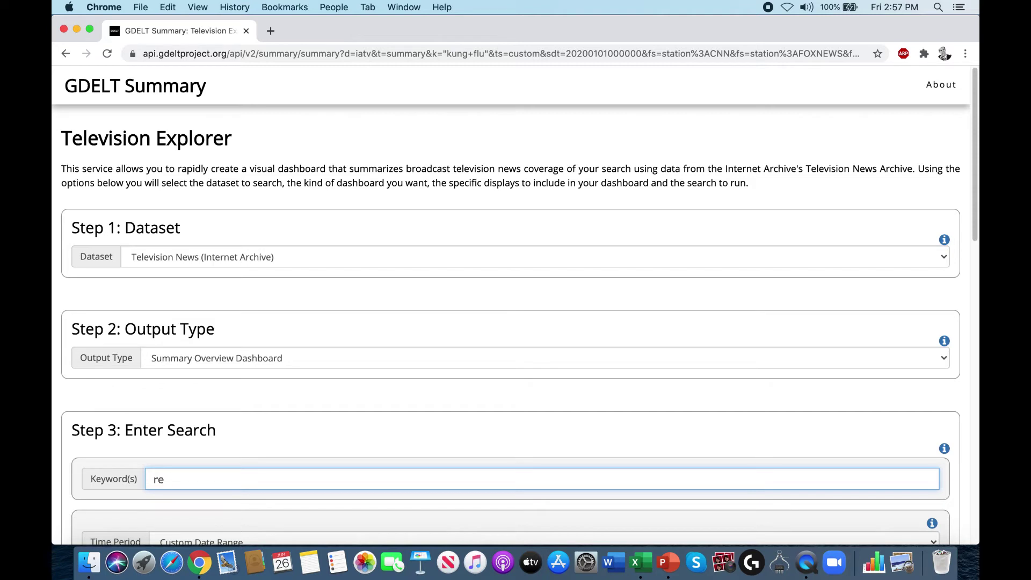
text(spiratory)
key(Return)
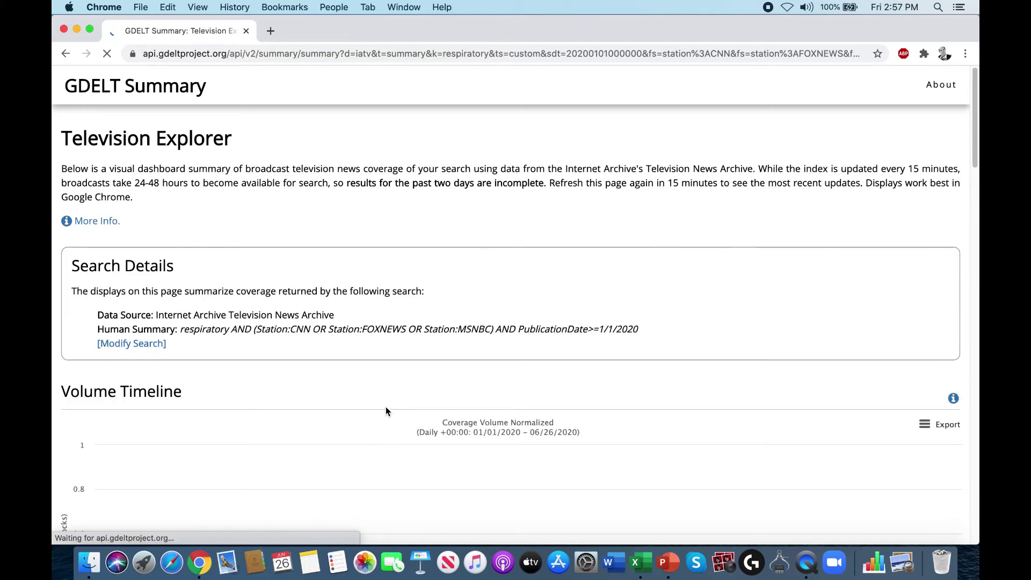
scroll(385, 407, down, 5)
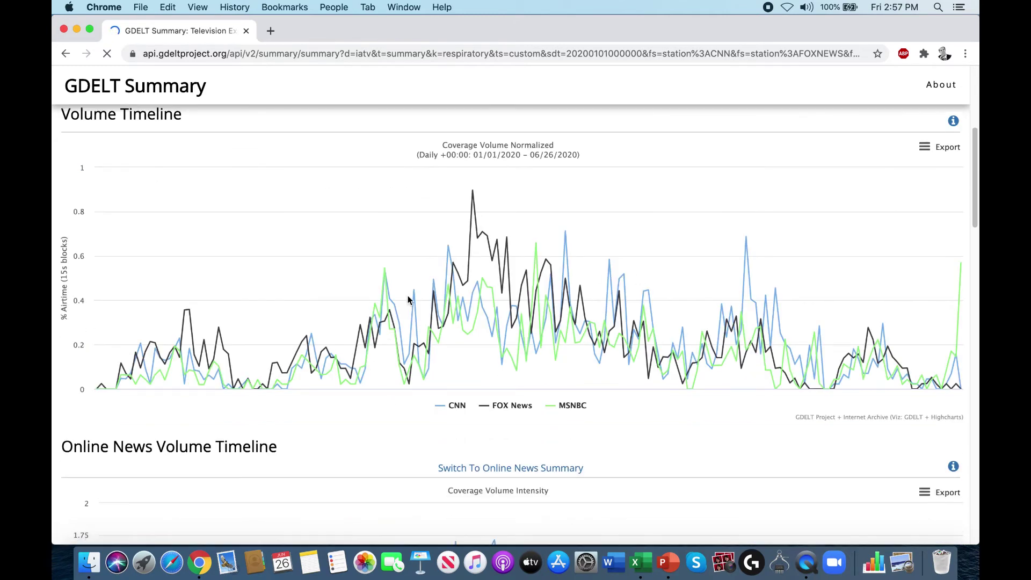
scroll(733, 317, down, 5)
scroll(732, 318, down, 20)
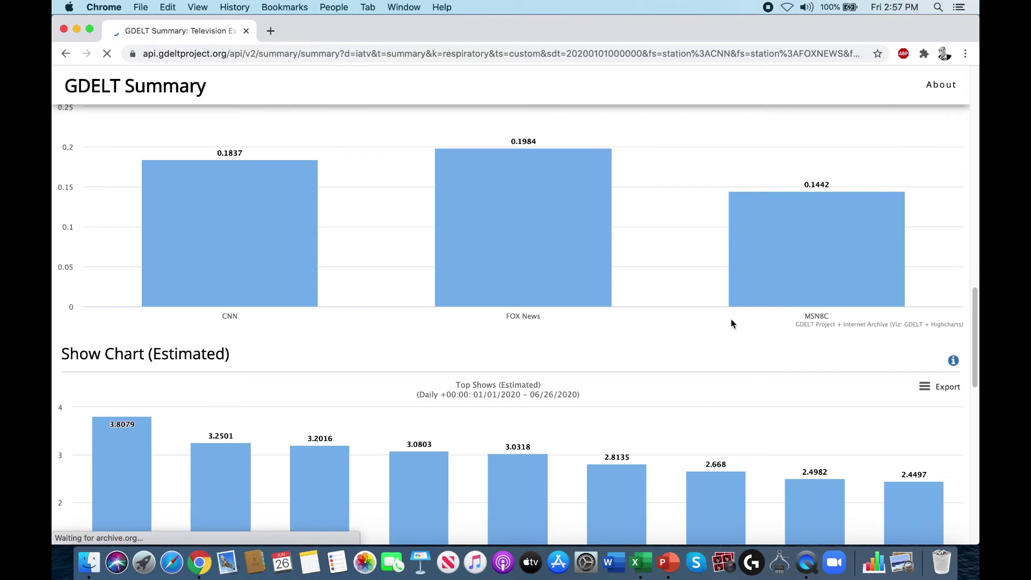
scroll(733, 318, down, 4)
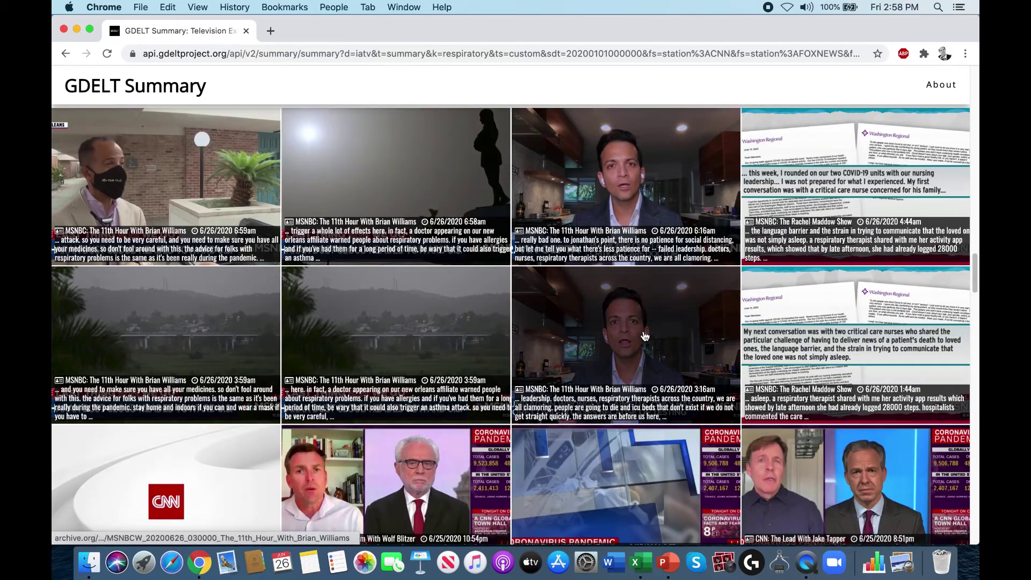
scroll(615, 338, down, 20)
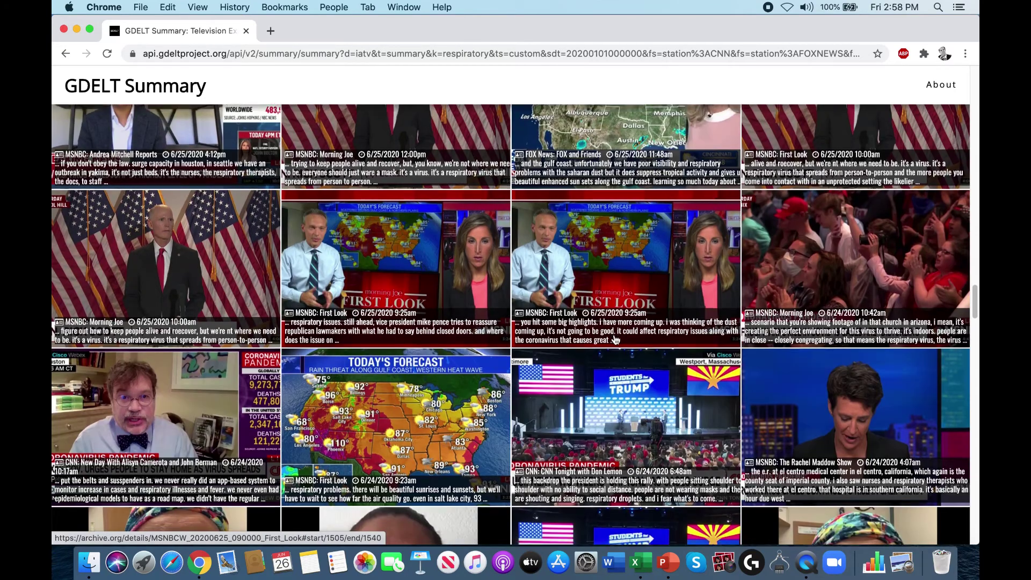
scroll(615, 338, down, 10)
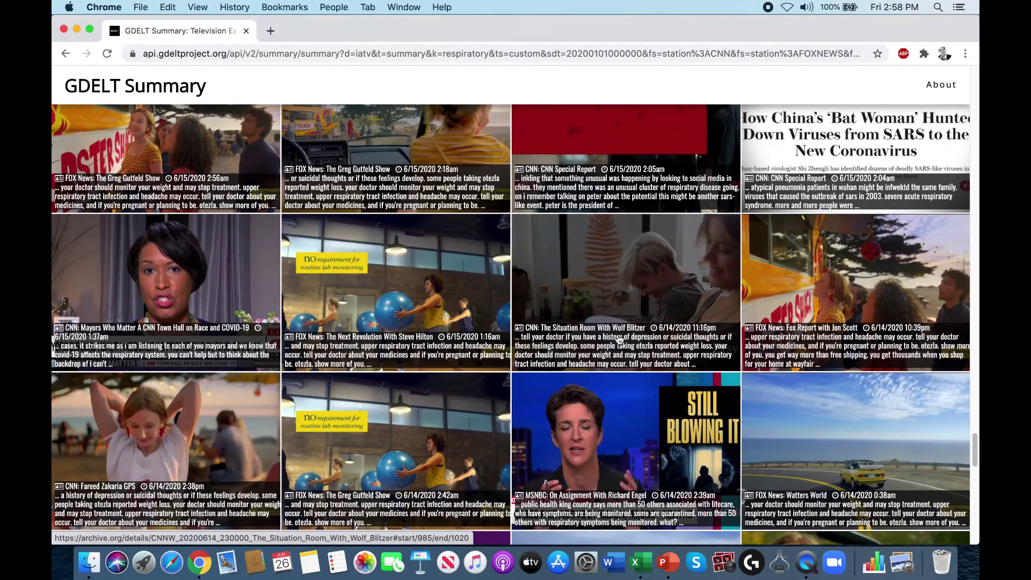
scroll(615, 337, down, 10)
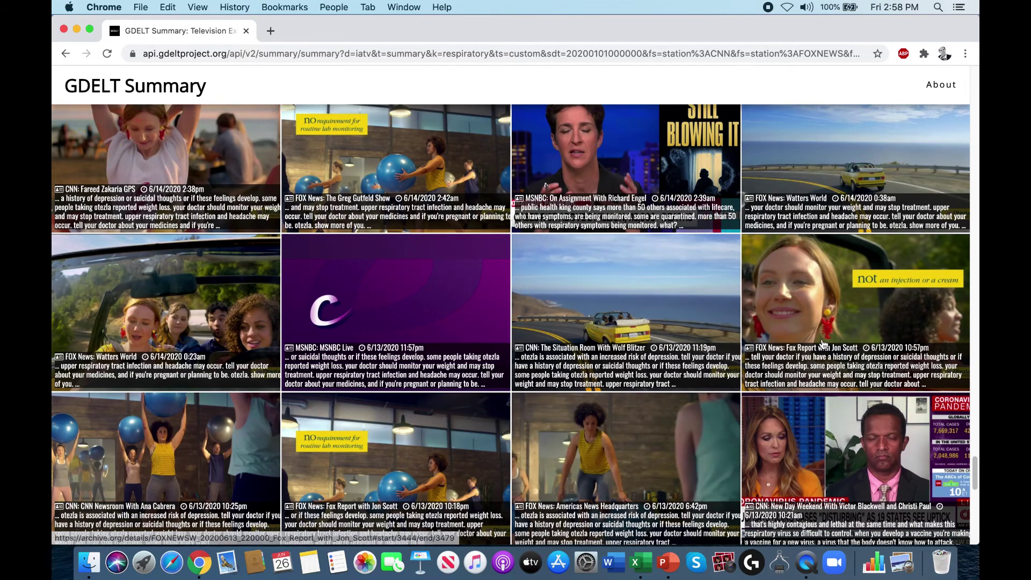
scroll(822, 344, up, 15)
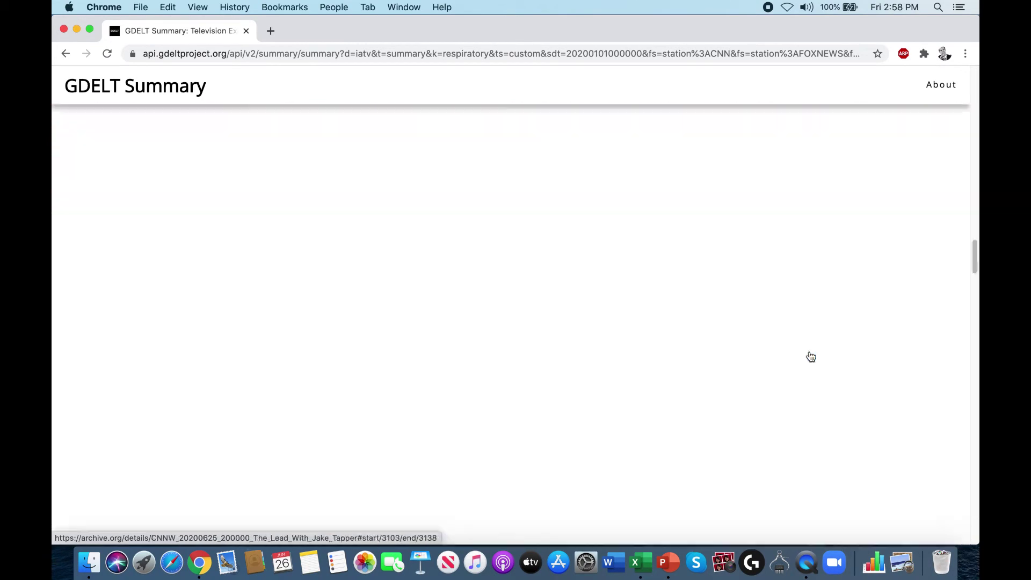
scroll(811, 357, up, 10)
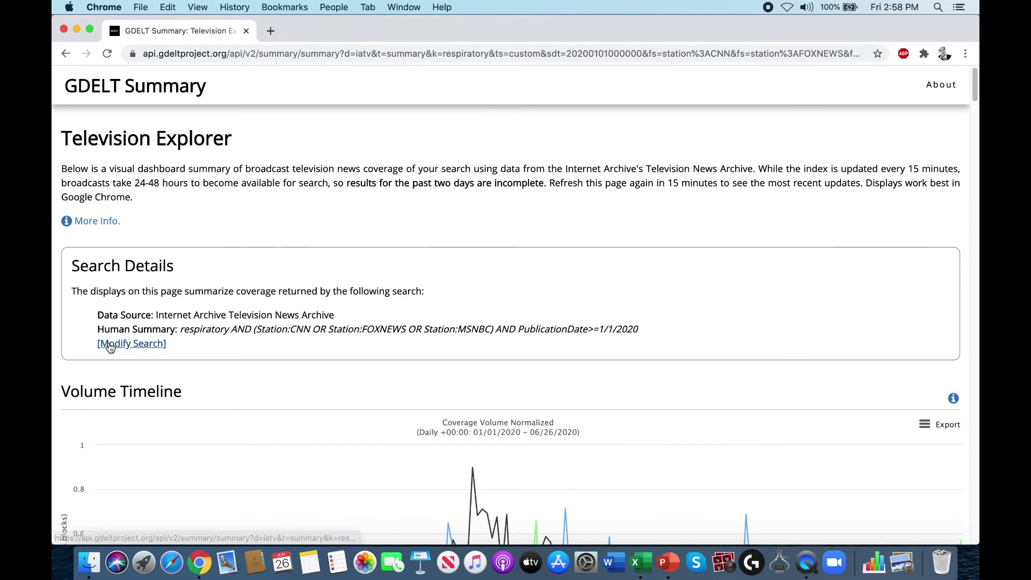
click(110, 347)
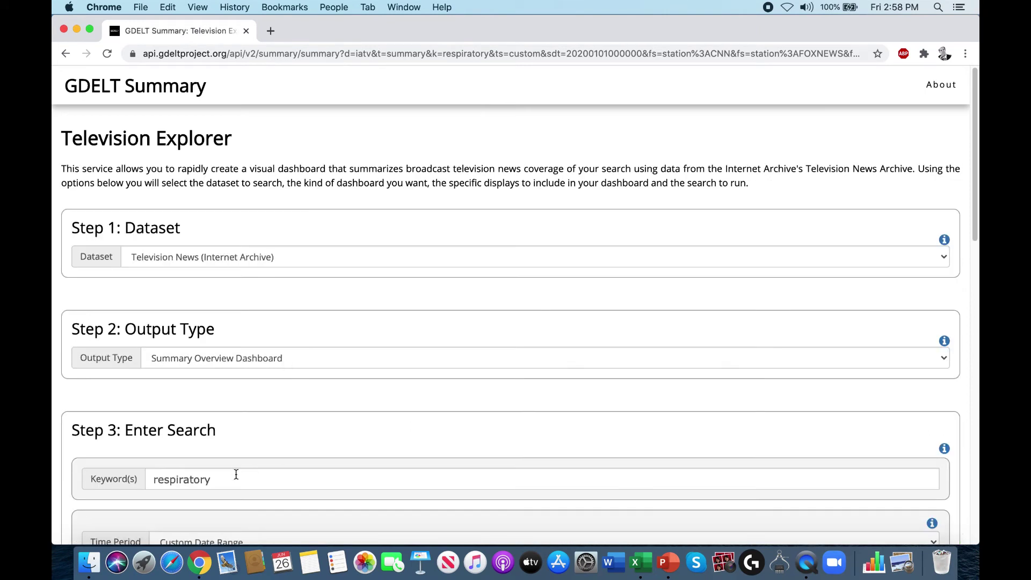
Step: Append -"your doctor" -"side effects" to the respiratory query and run the search
click(236, 474)
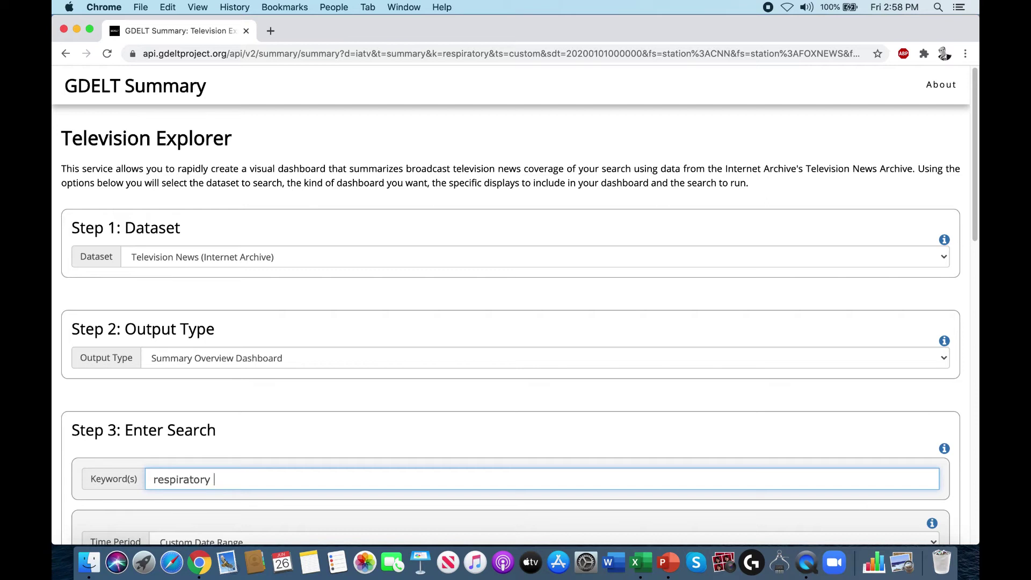
text(-"your docto)
text(r" -"side effects")
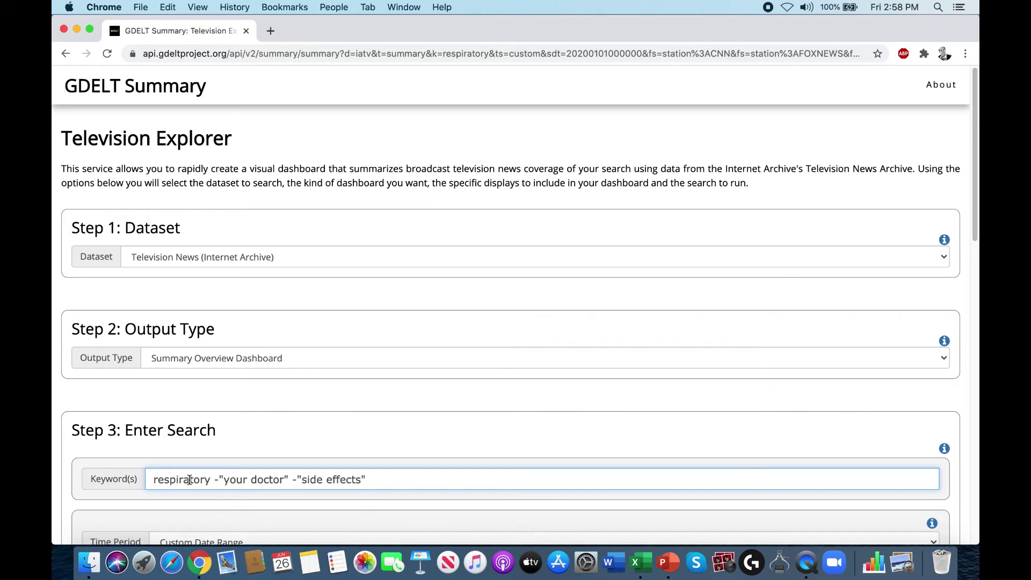
drag(214, 479, 348, 478)
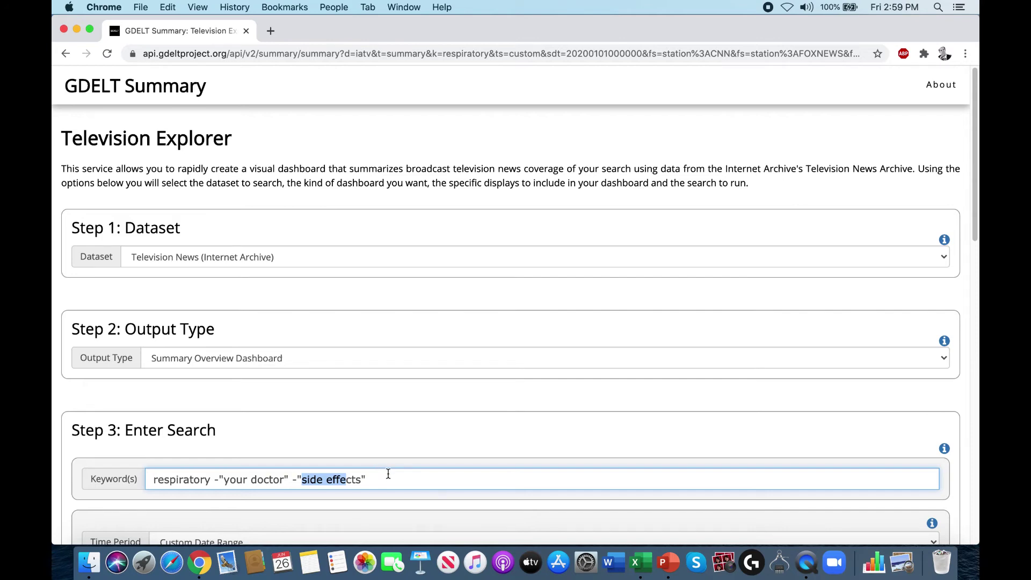
key(Return)
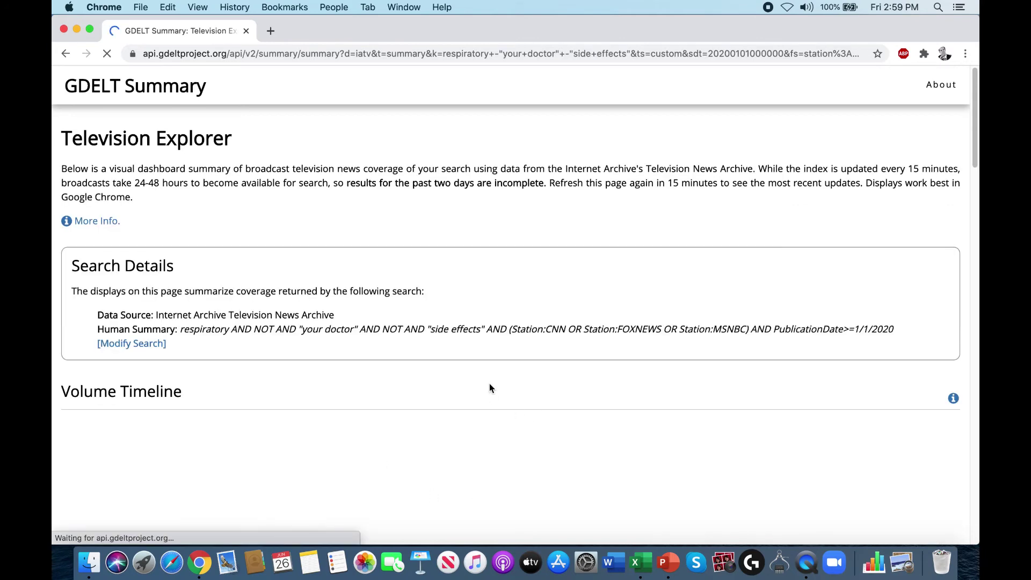
Step: Scroll through the refined respiratory timeline, station chart and top clips, then reopen the search form
scroll(489, 383, down, 5)
scroll(489, 383, down, 5)
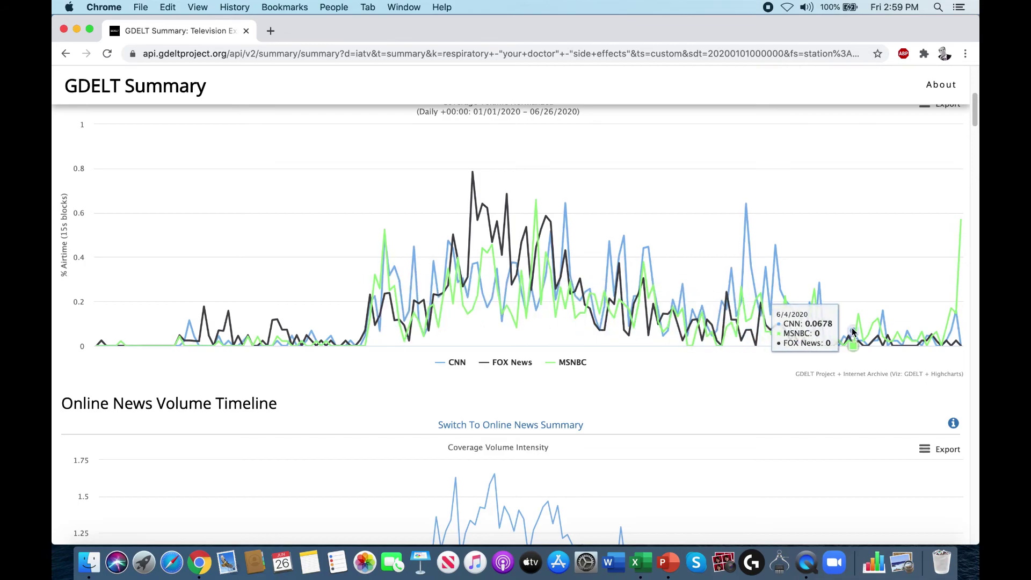
scroll(852, 332, up, 5)
scroll(842, 333, down, 15)
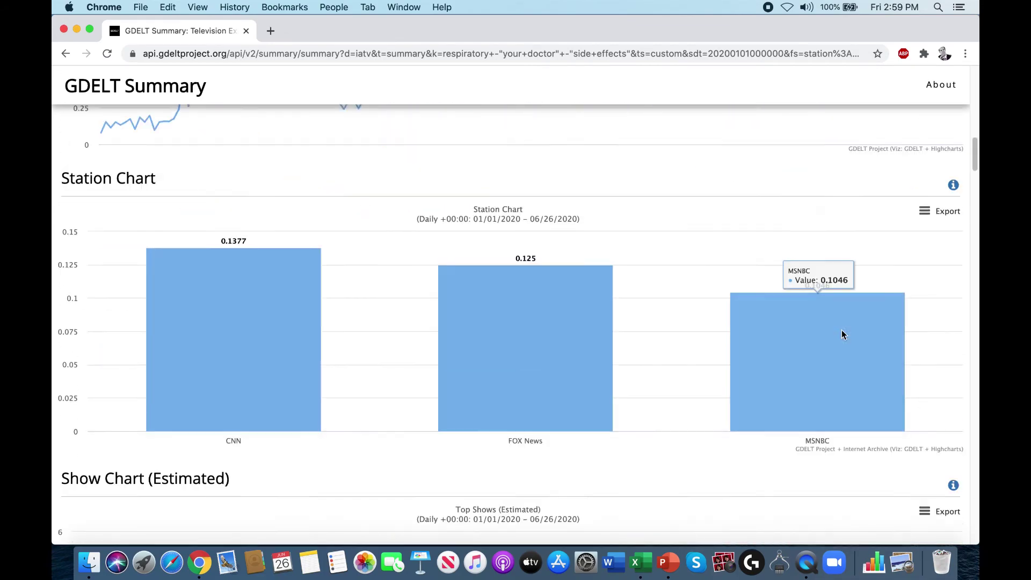
scroll(842, 334, down, 20)
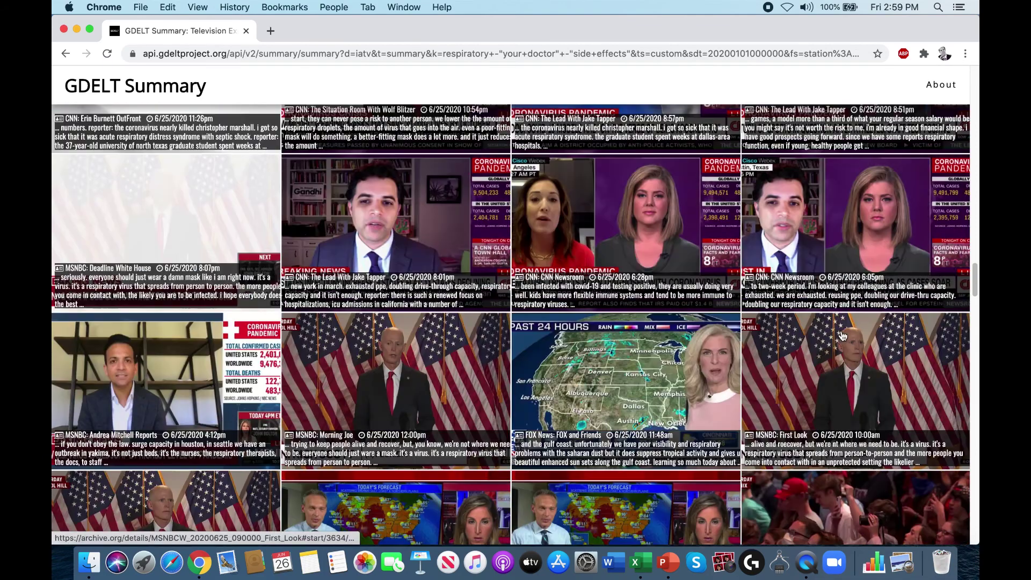
scroll(842, 336, down, 10)
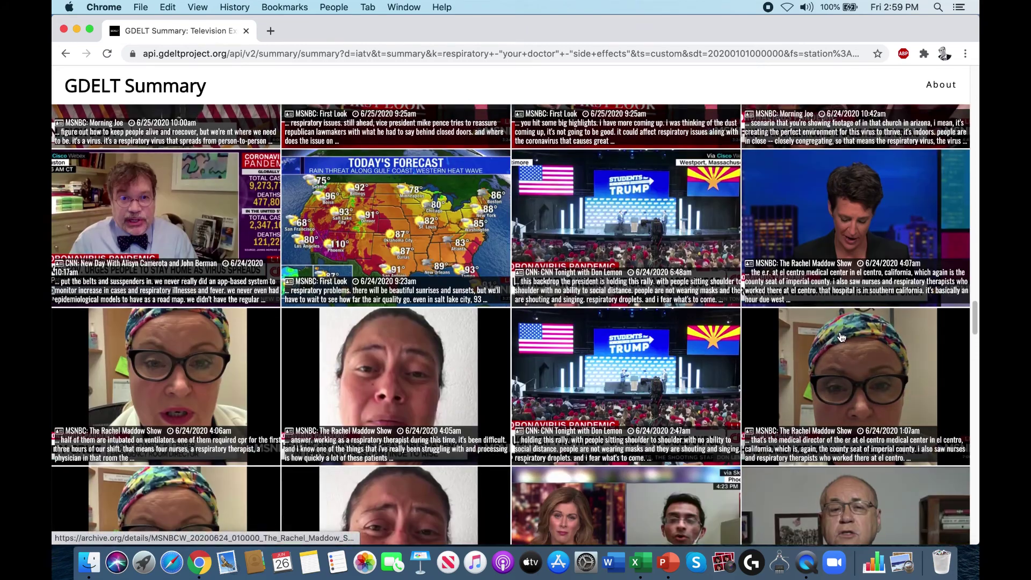
scroll(842, 337, up, 7)
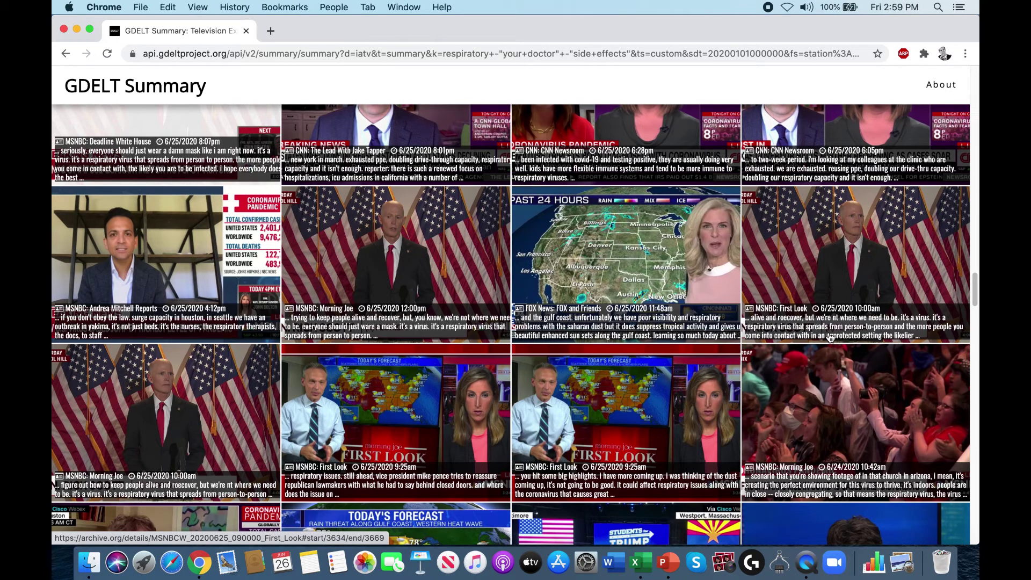
scroll(592, 286, down, 20)
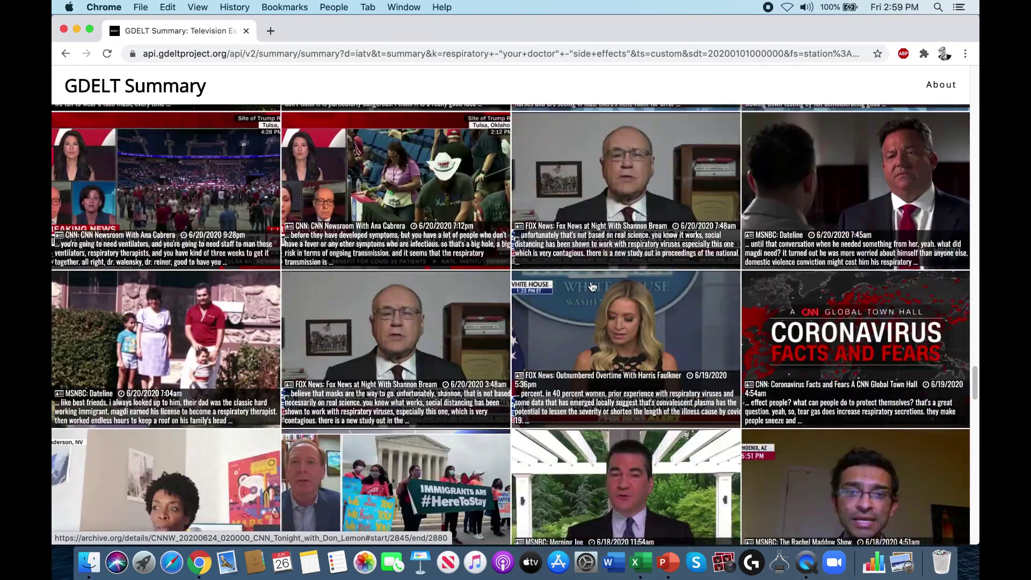
scroll(593, 286, up, 20)
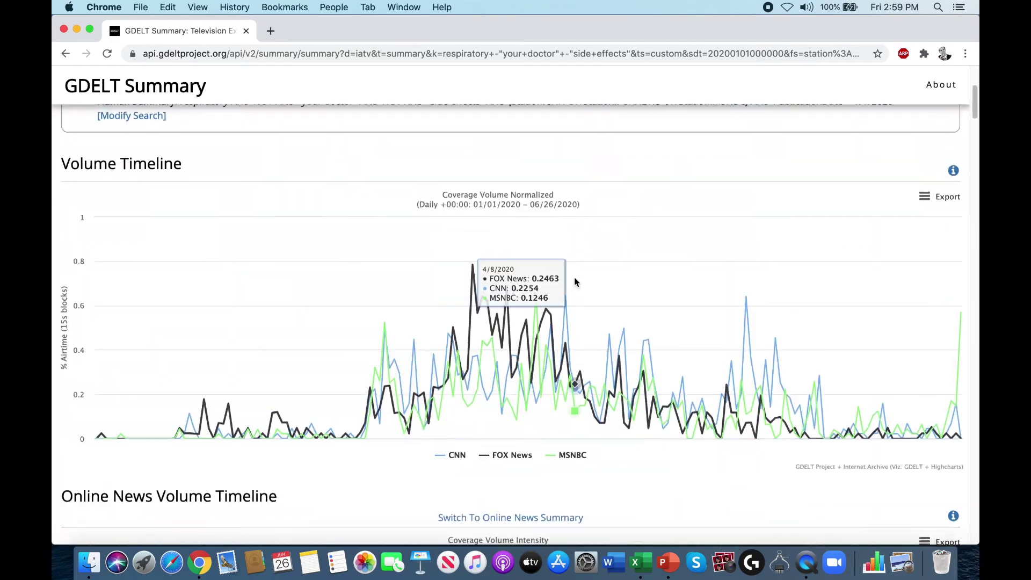
click(133, 343)
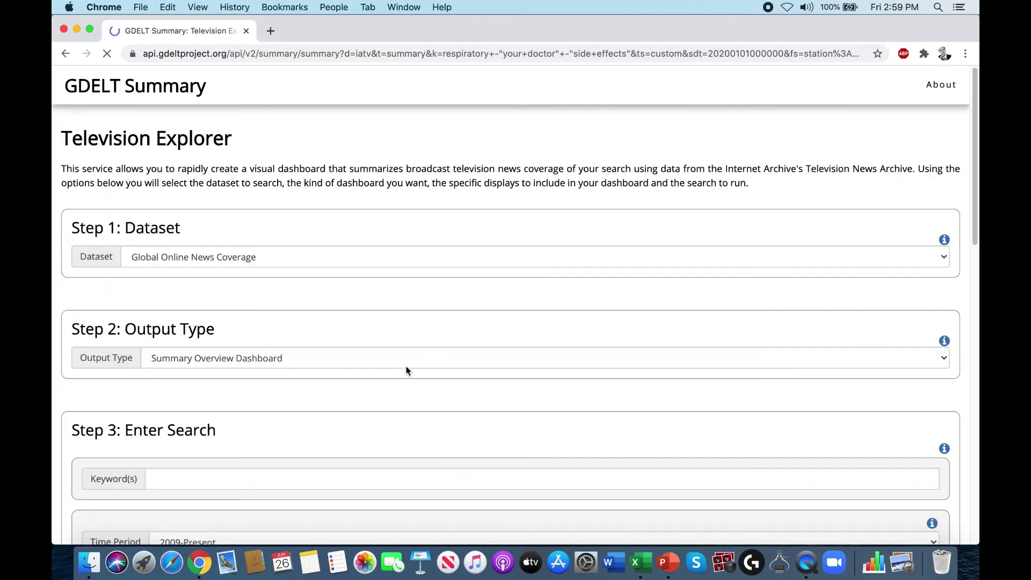
Step: Replace the respiratory query in Keyword(s) with "covid-19", quotes included
drag(441, 486, 141, 472)
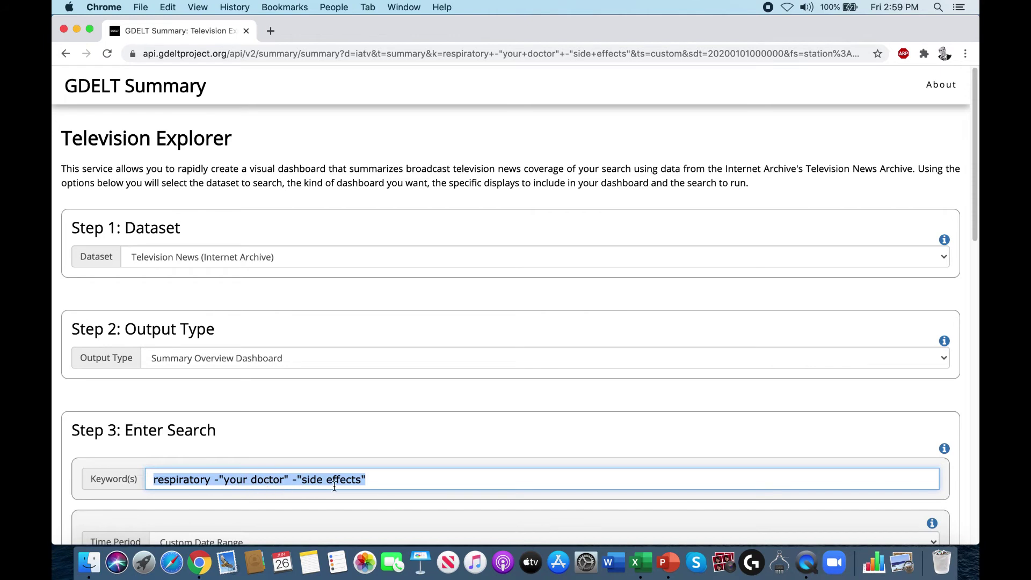
click(418, 480)
drag(418, 481, 167, 469)
text(your )
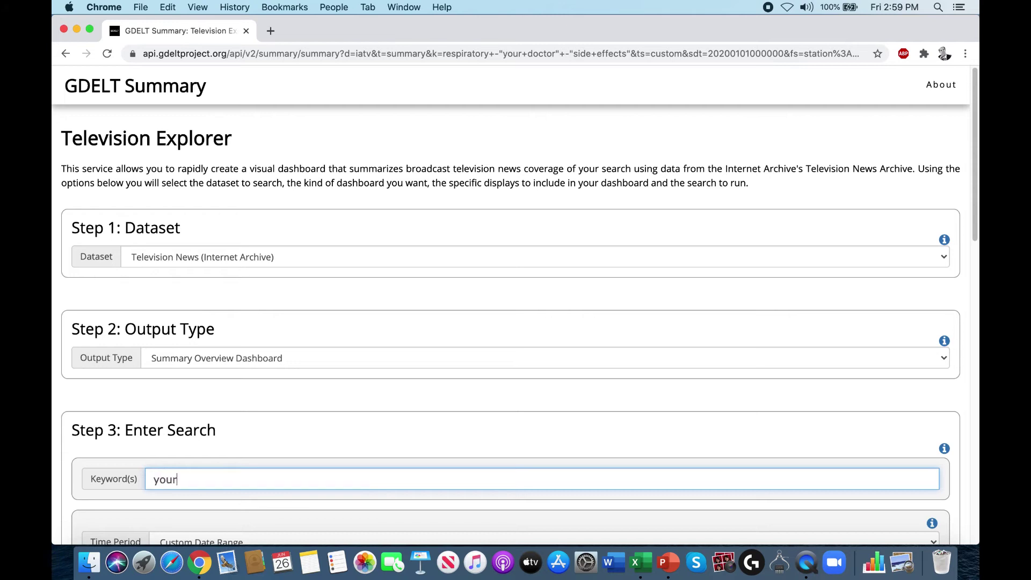
text(doctor)
text(")
drag(236, 479, 154, 479)
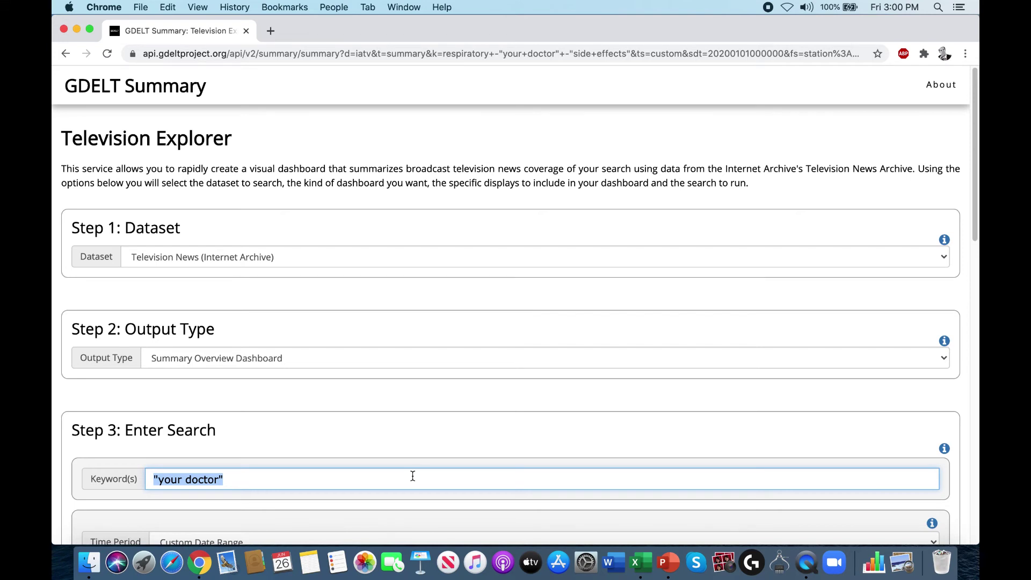
text("c)
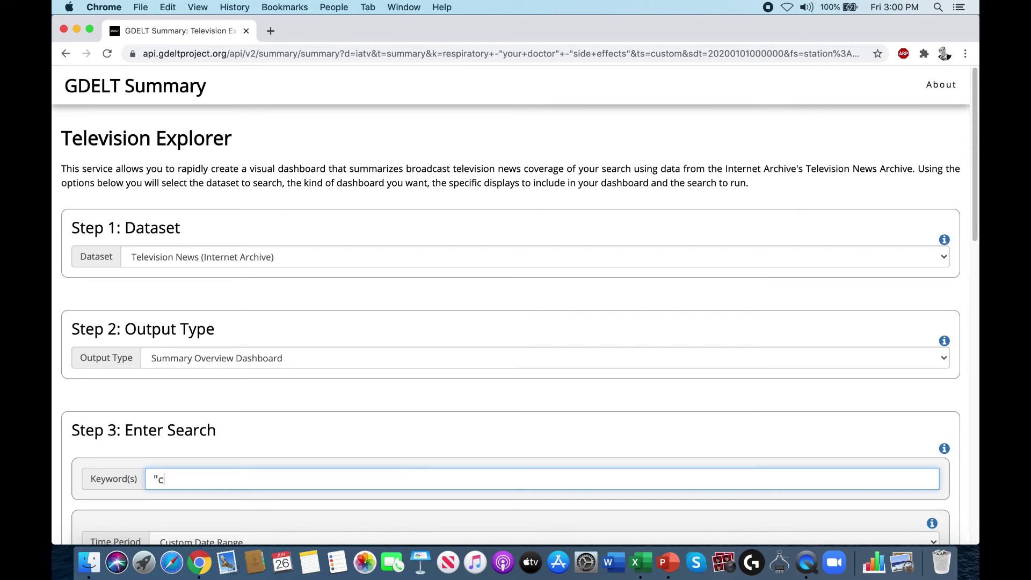
text(ovid-19)
key(super+a)
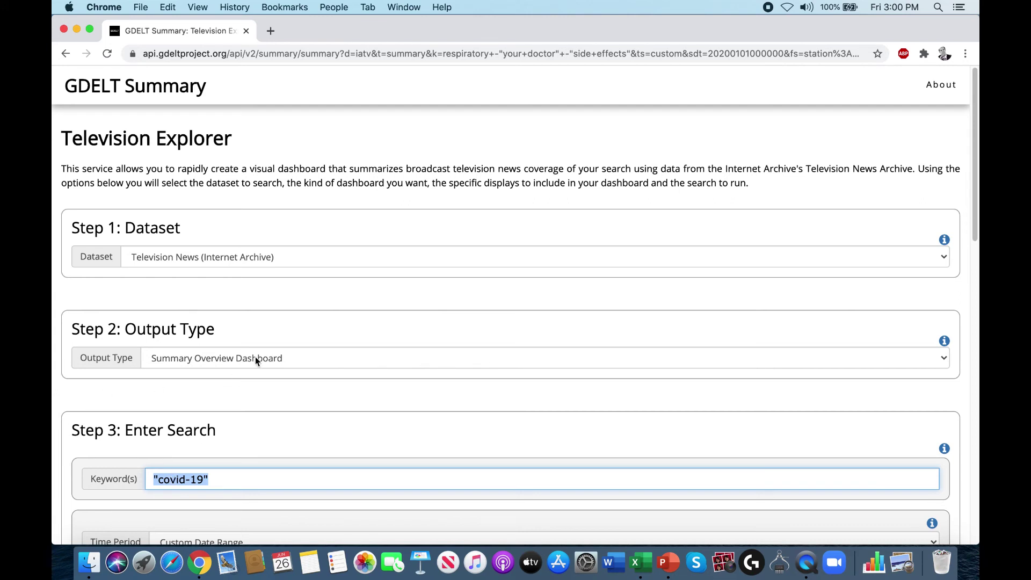
Step: Set Output Type to Comparison Visualization and enter (covid OR coronavirus OR virus) as keyword #1
click(228, 356)
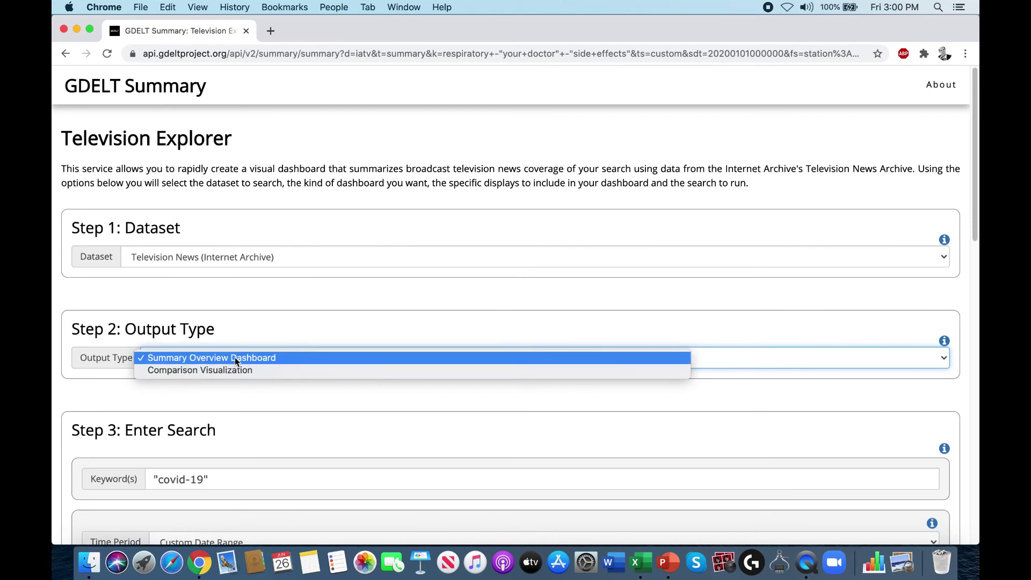
click(183, 368)
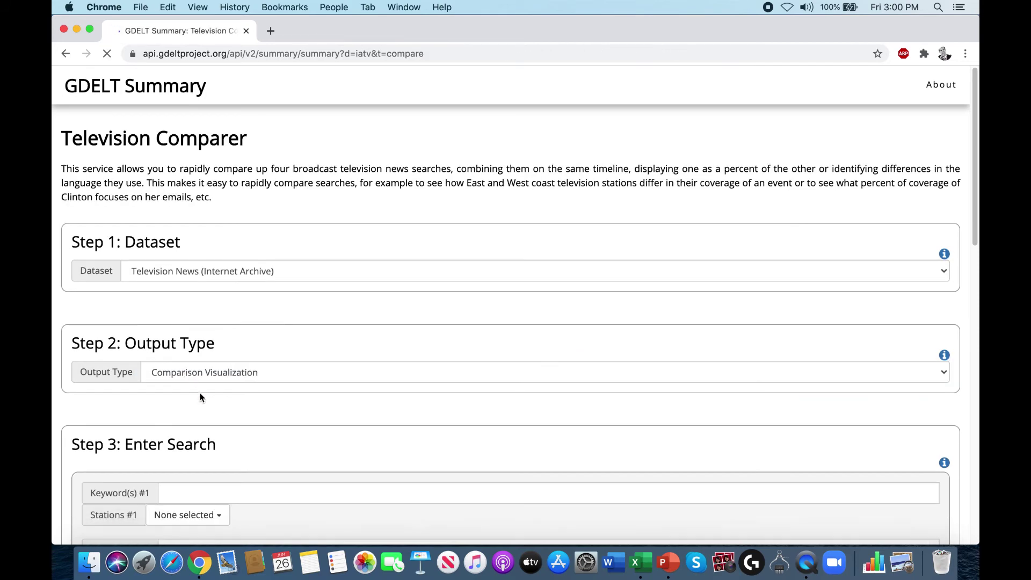
scroll(196, 394, down, 5)
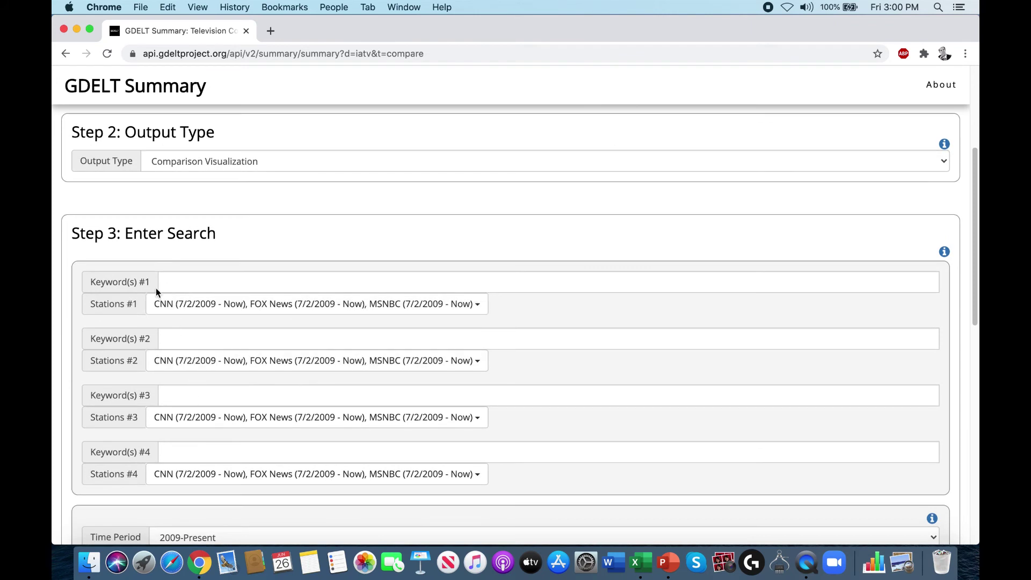
click(226, 279)
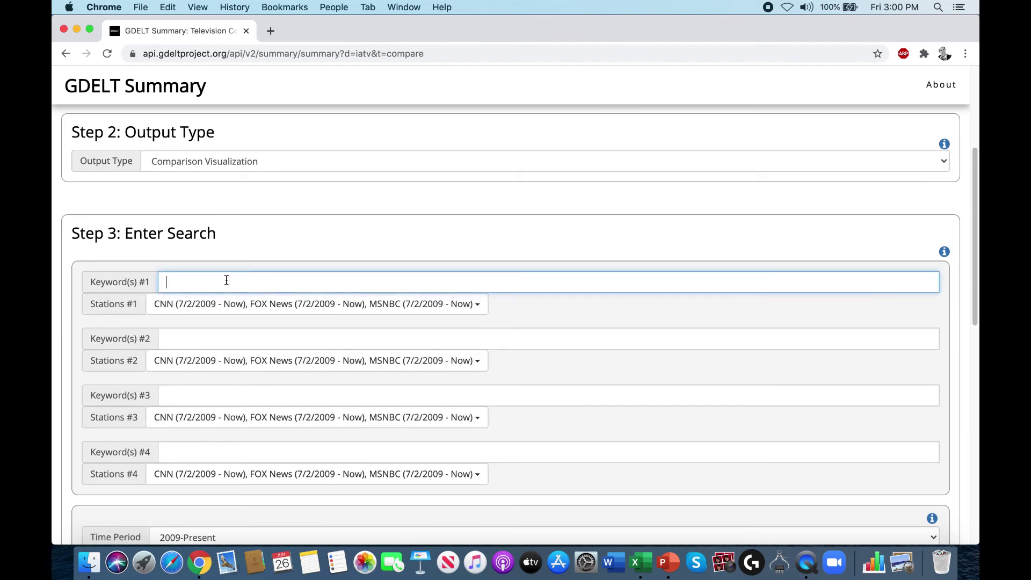
text((covid)
text( R0+)
key(BackSpace)
key(BackSpace)
text(OR coronavirus OR virus))
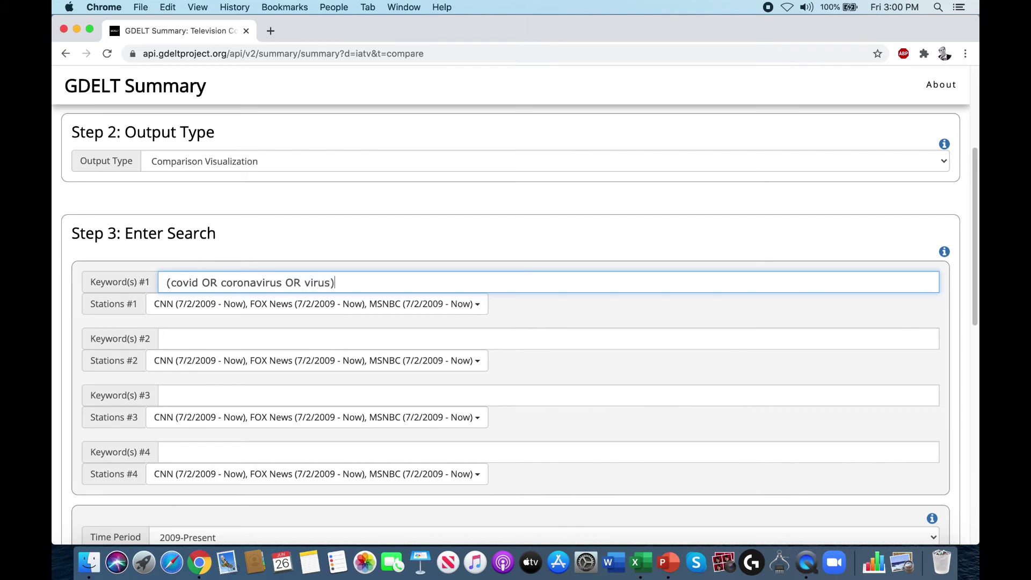
Step: Fill keywords #2 to #4 with zika, ebola and h1n1
click(262, 342)
text(zika)
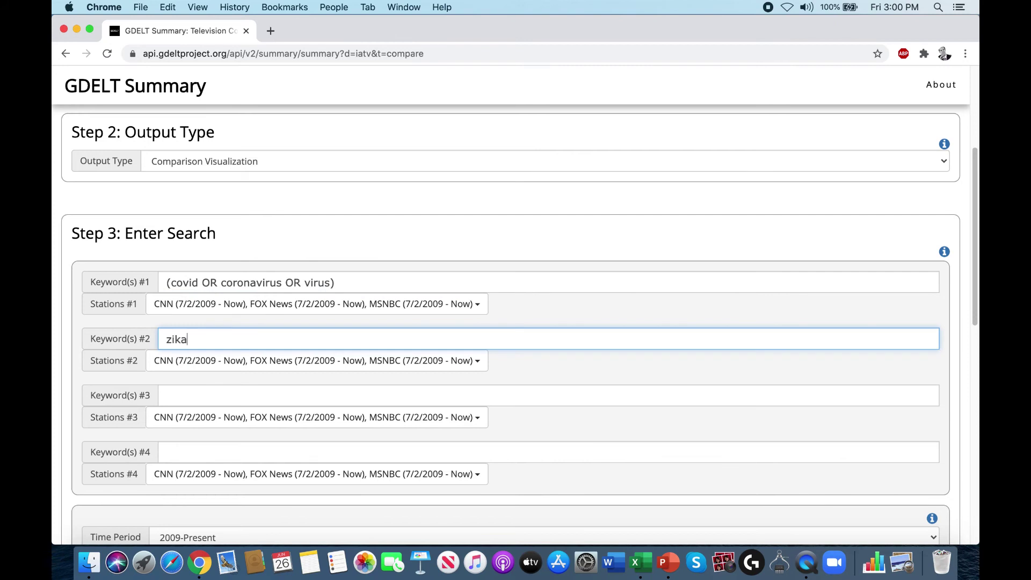
click(312, 387)
text(e)
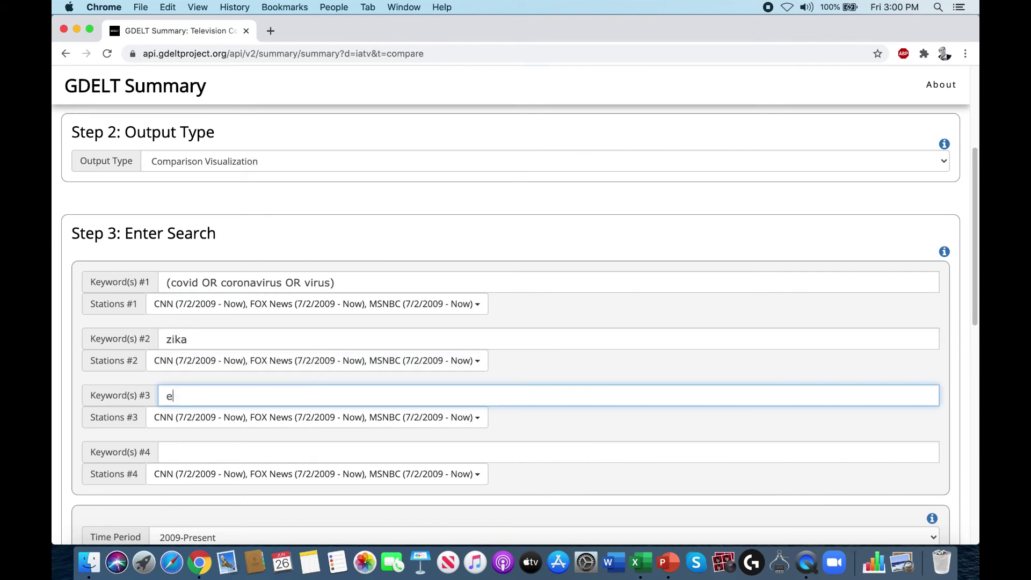
text(bola)
text(hj)
key(BackSpace)
text(1)
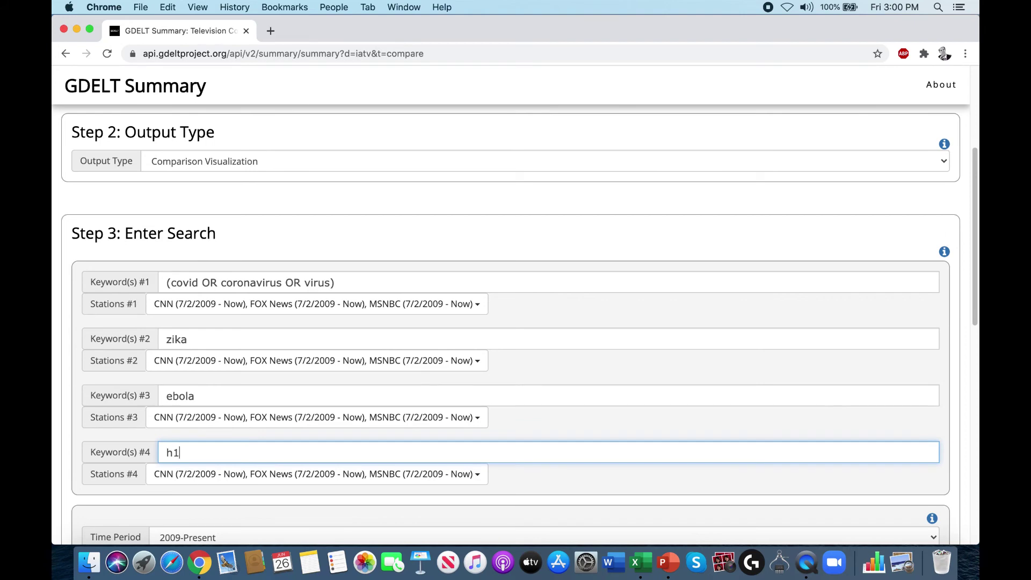
text(n1)
scroll(429, 398, up, 2)
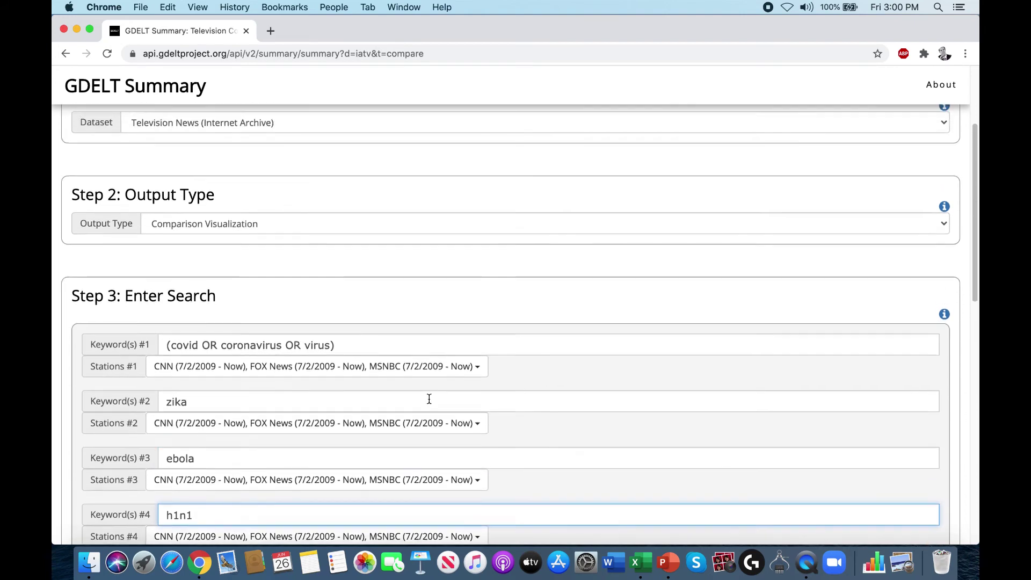
scroll(429, 398, down, 10)
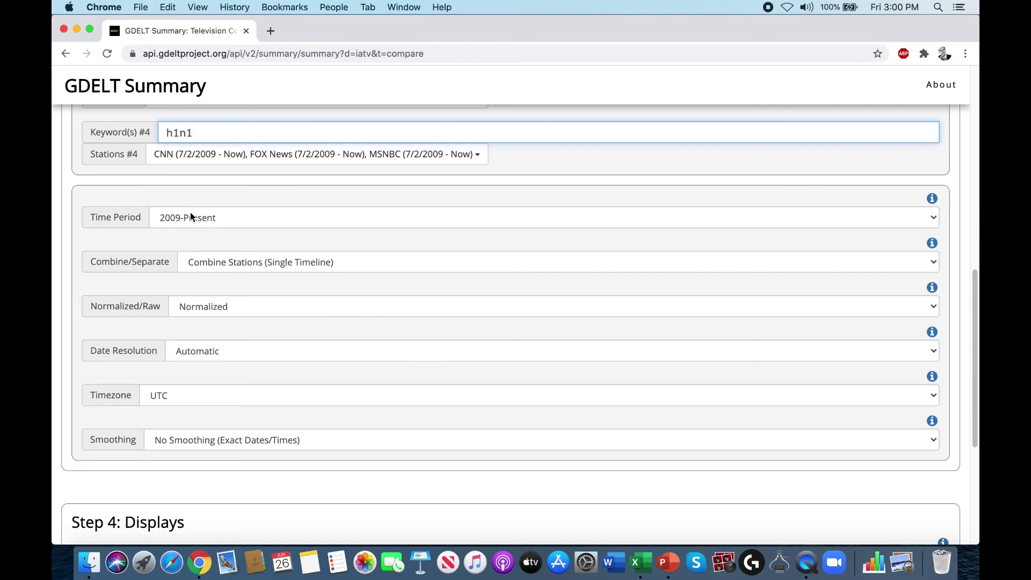
Step: Keep Combined stations, Normalized values, Automatic resolution and UTC timezone, then create the comparison
click(228, 265)
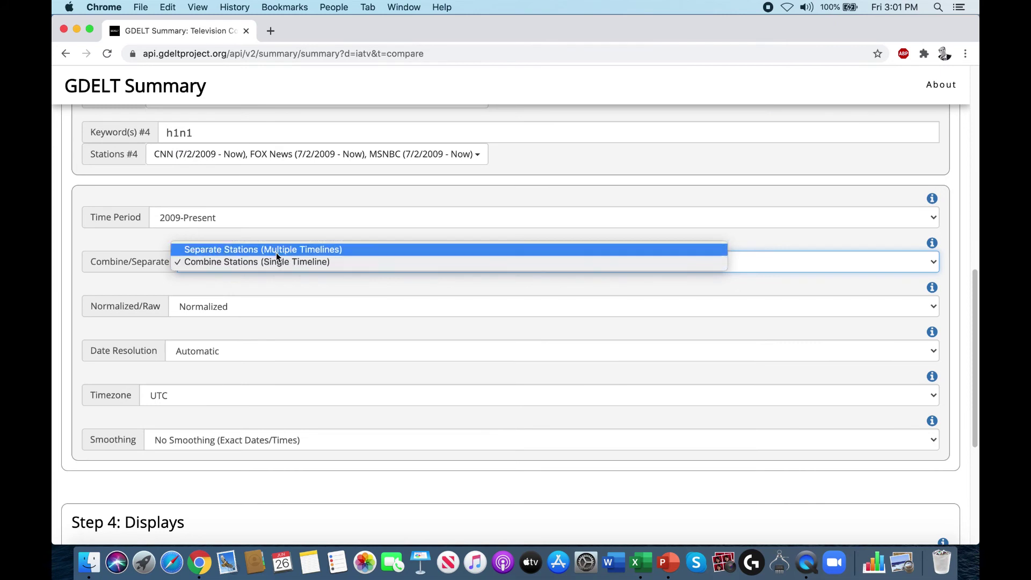
click(274, 281)
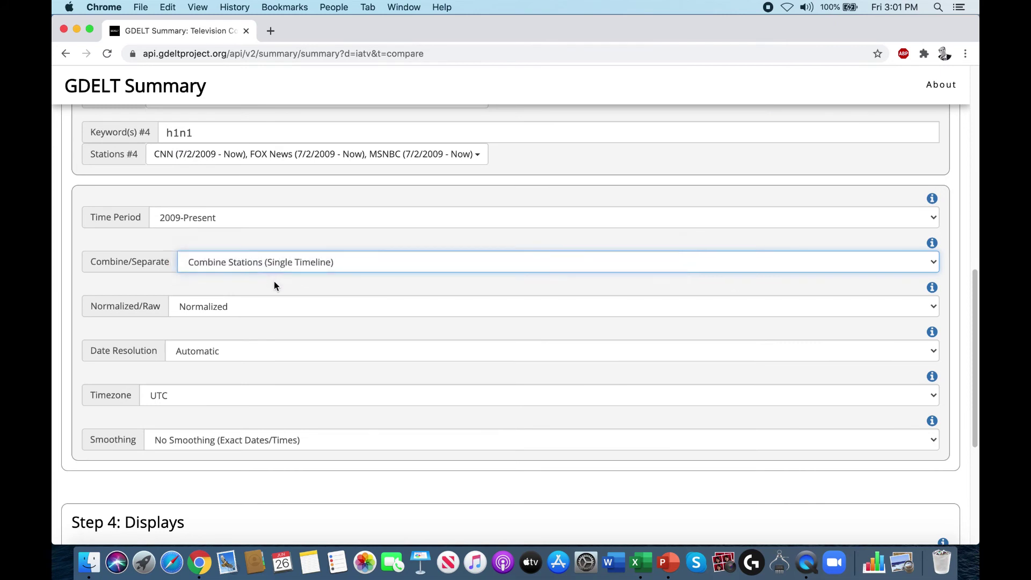
click(201, 307)
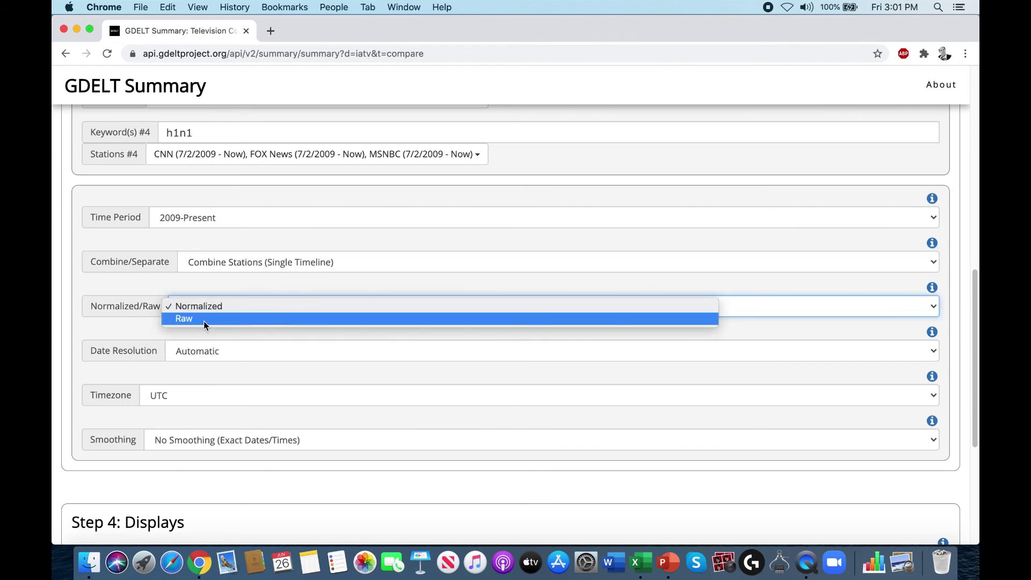
click(208, 339)
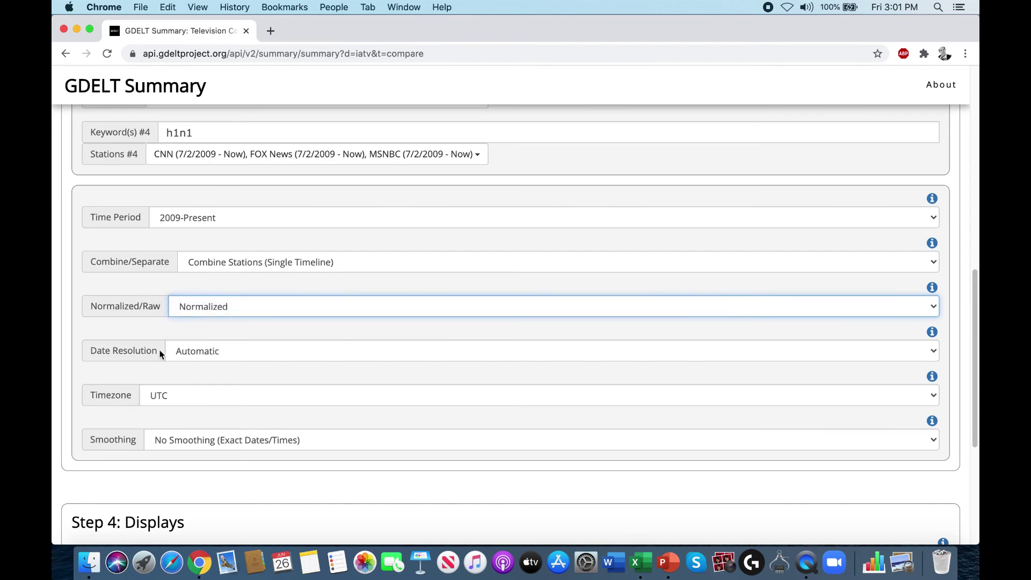
click(203, 359)
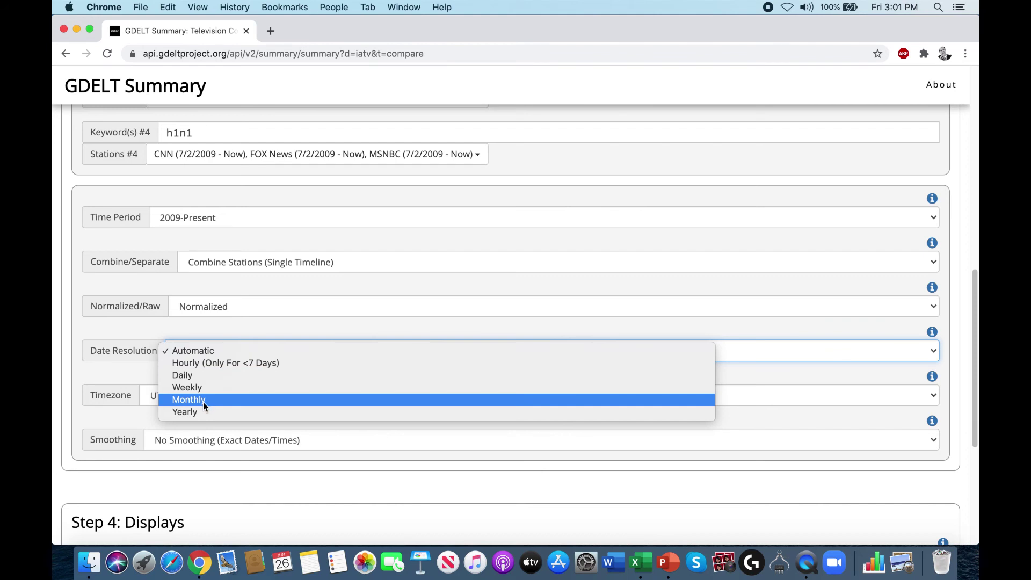
click(127, 375)
click(178, 397)
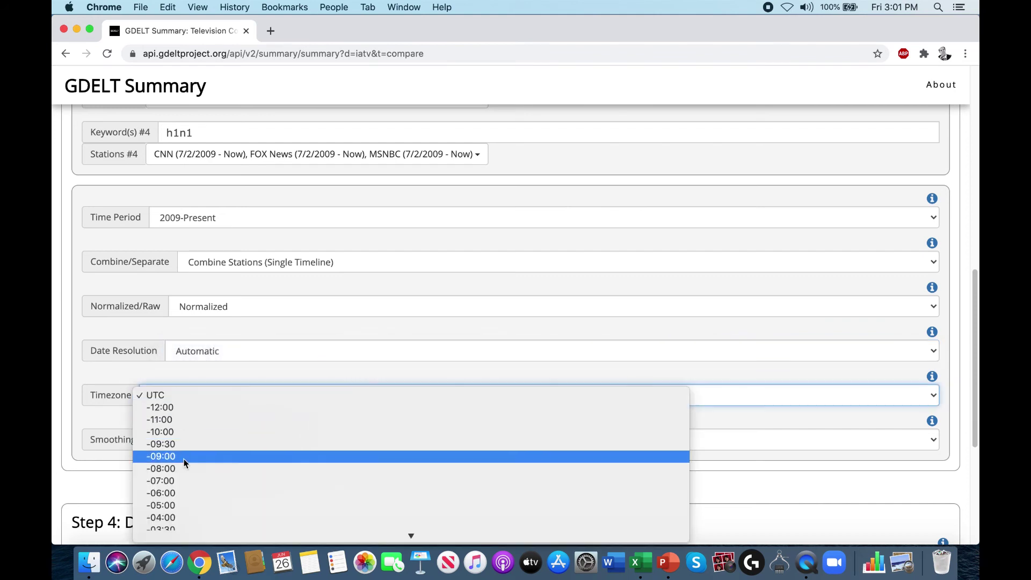
click(145, 379)
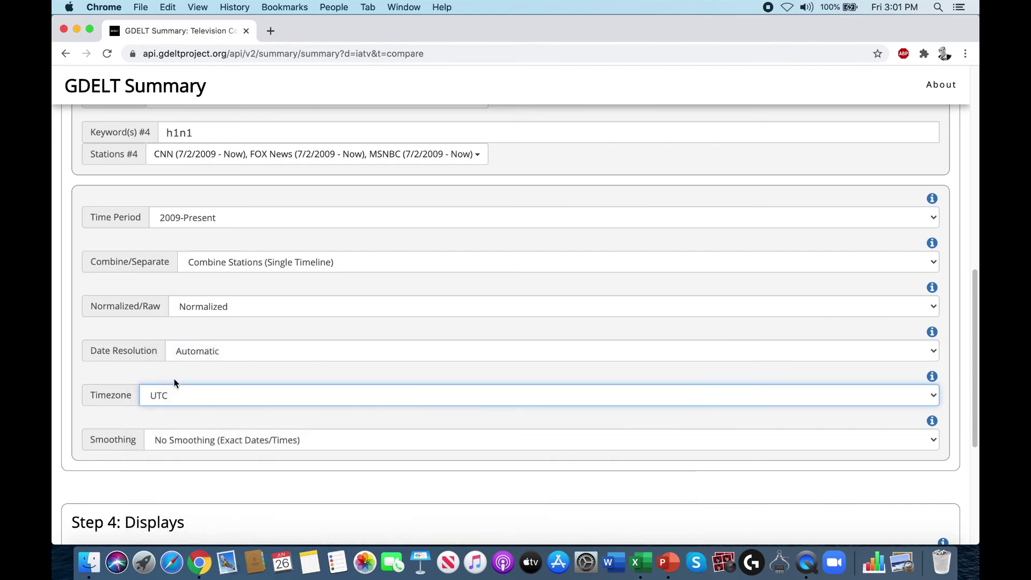
scroll(256, 452, down, 5)
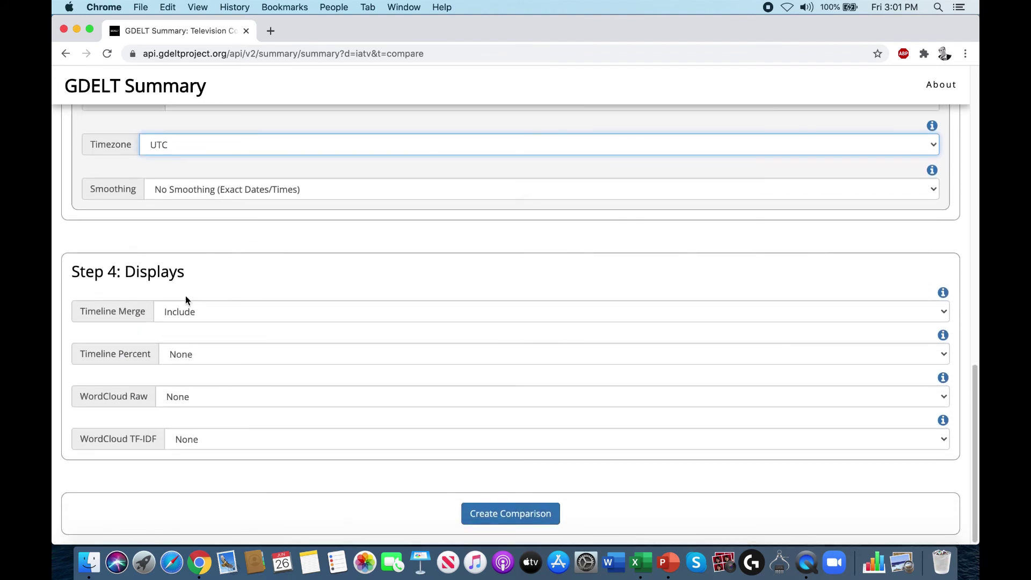
click(476, 520)
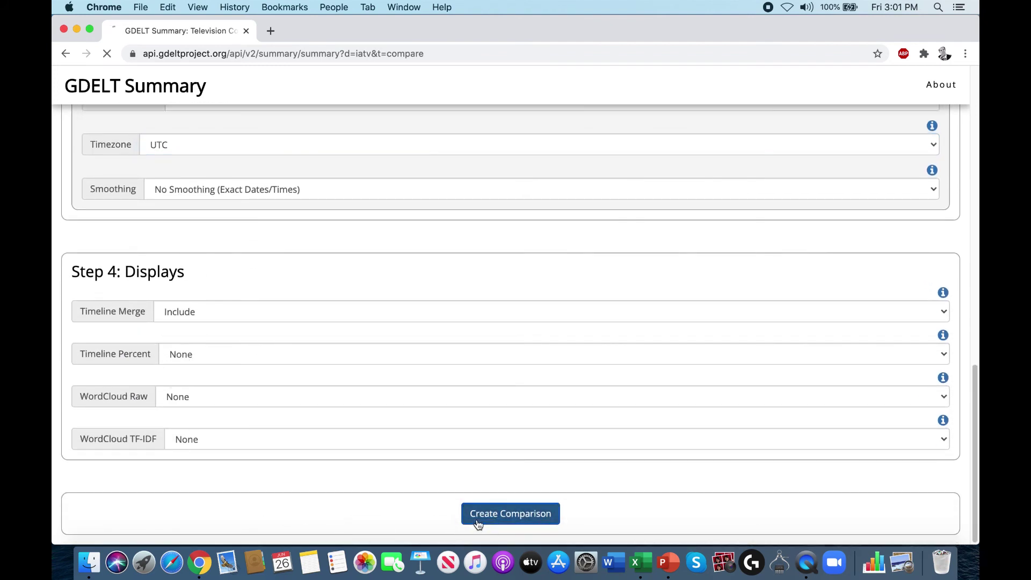
Step: Look over the Timeline Merge chart, then return to the Television Comparer form
scroll(435, 385, down, 4)
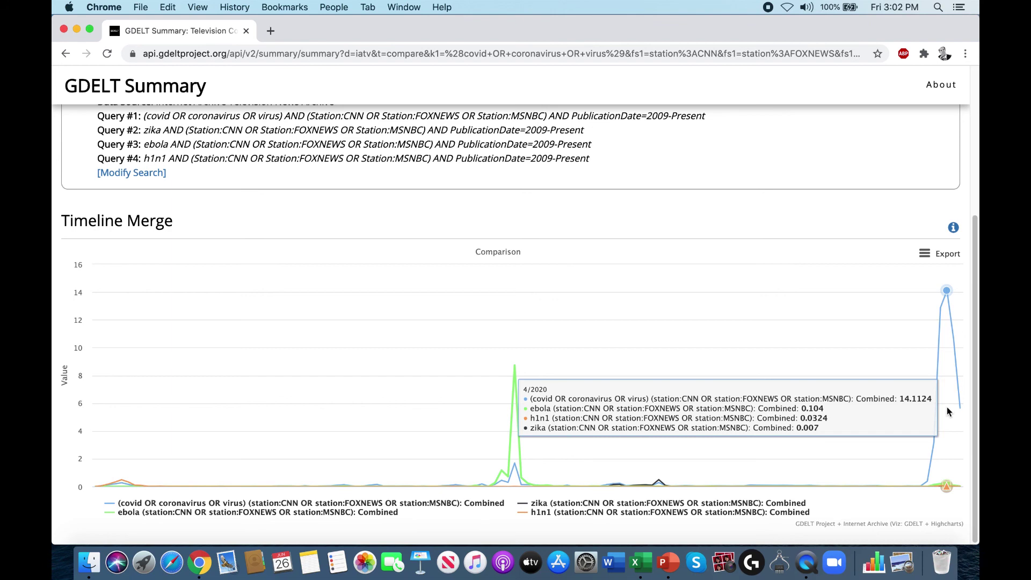
click(140, 173)
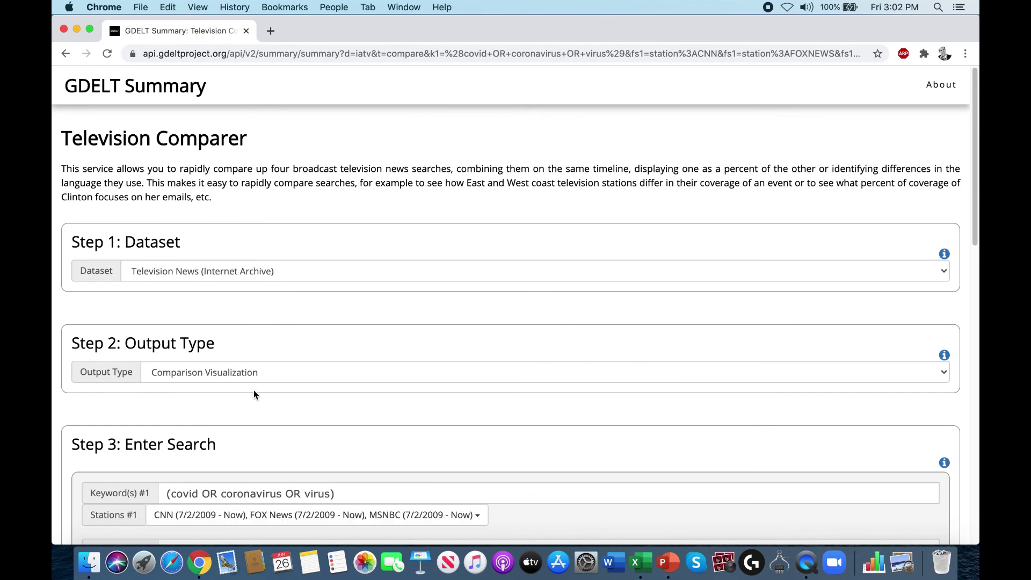
Step: Change Normalized/Raw to Raw and regenerate the four-search comparison chart
scroll(253, 390, down, 15)
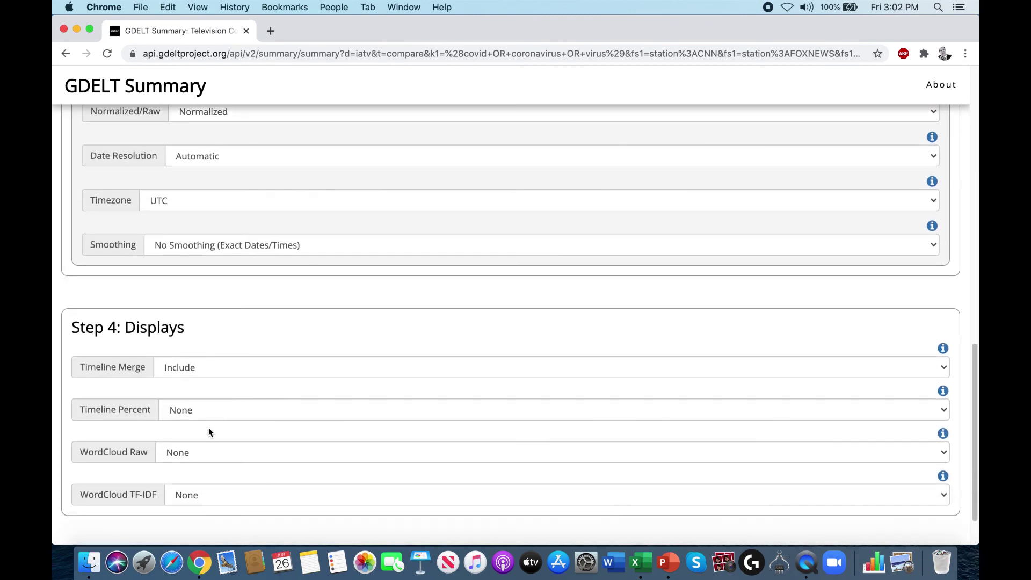
scroll(253, 327, down, 2)
scroll(253, 330, up, 3)
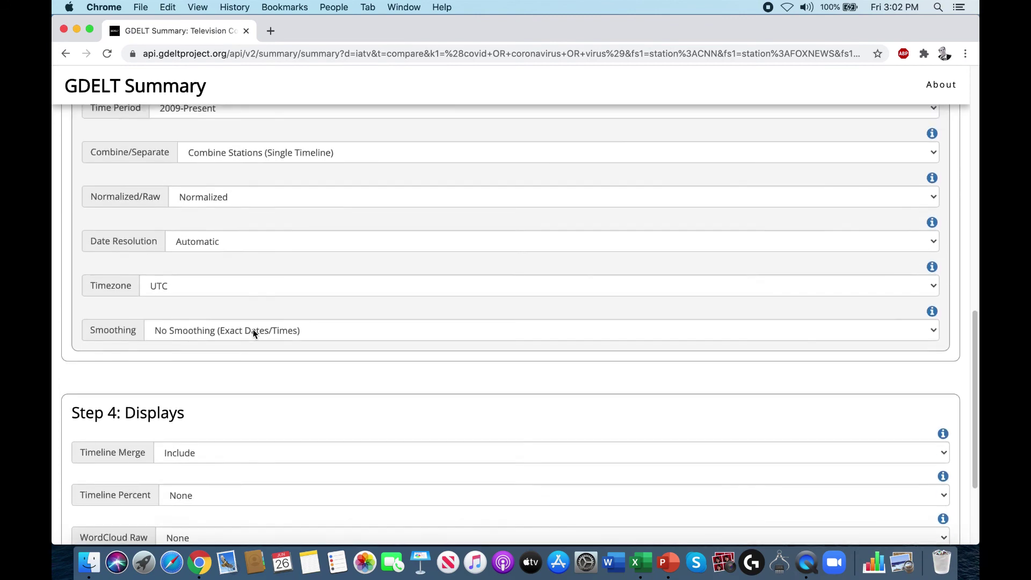
click(198, 201)
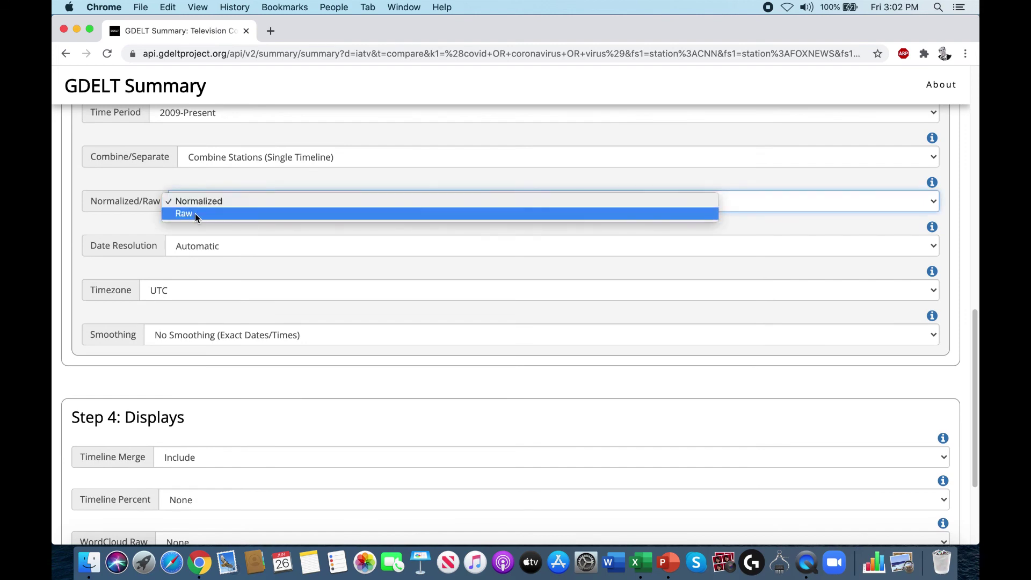
click(195, 214)
scroll(309, 363, down, 3)
click(524, 518)
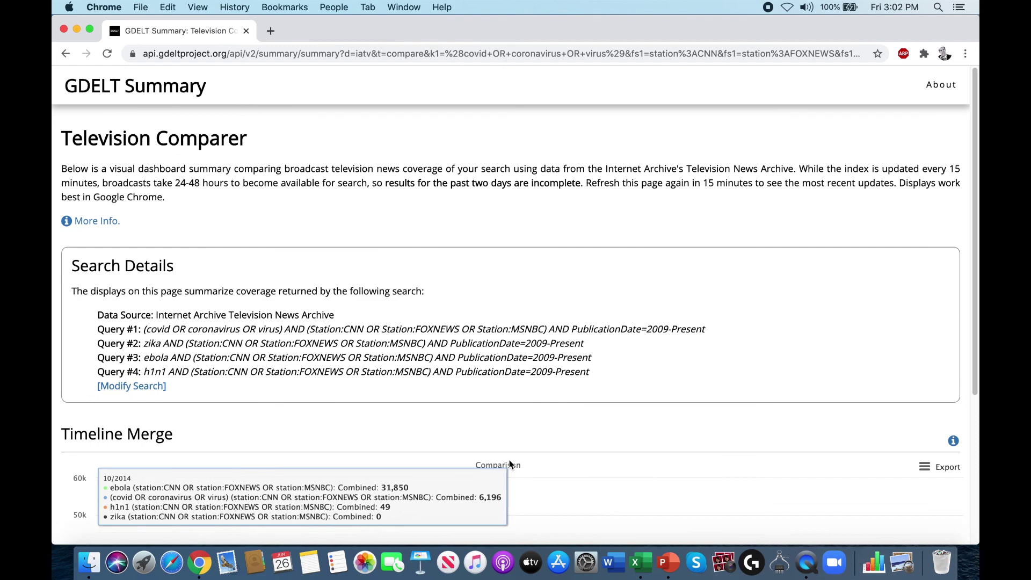
Step: Scroll down to the raw-count Timeline Merge chart comparing covid terms with zika, ebola and h1n1
scroll(509, 460, down, 3)
scroll(507, 460, down, 5)
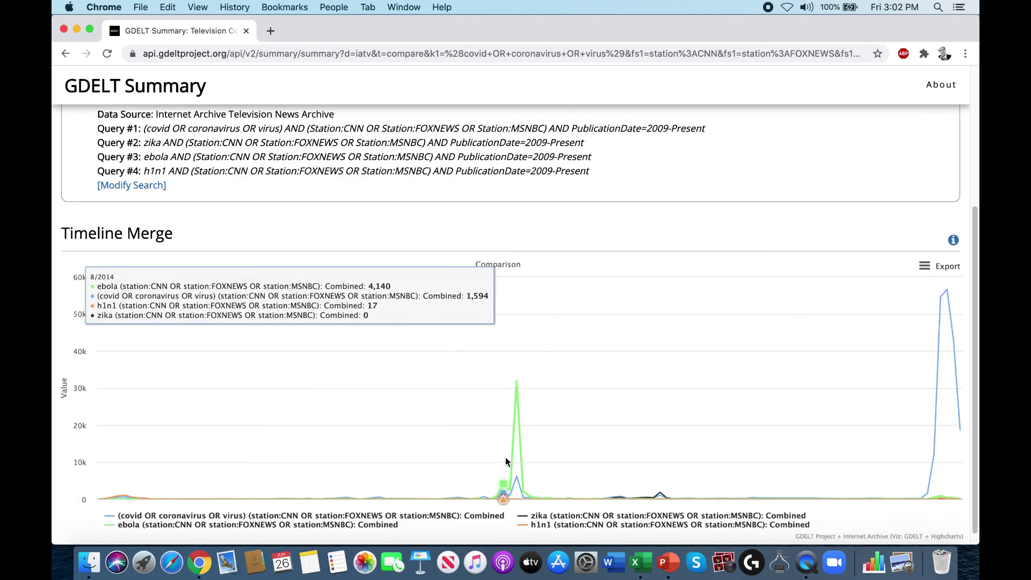